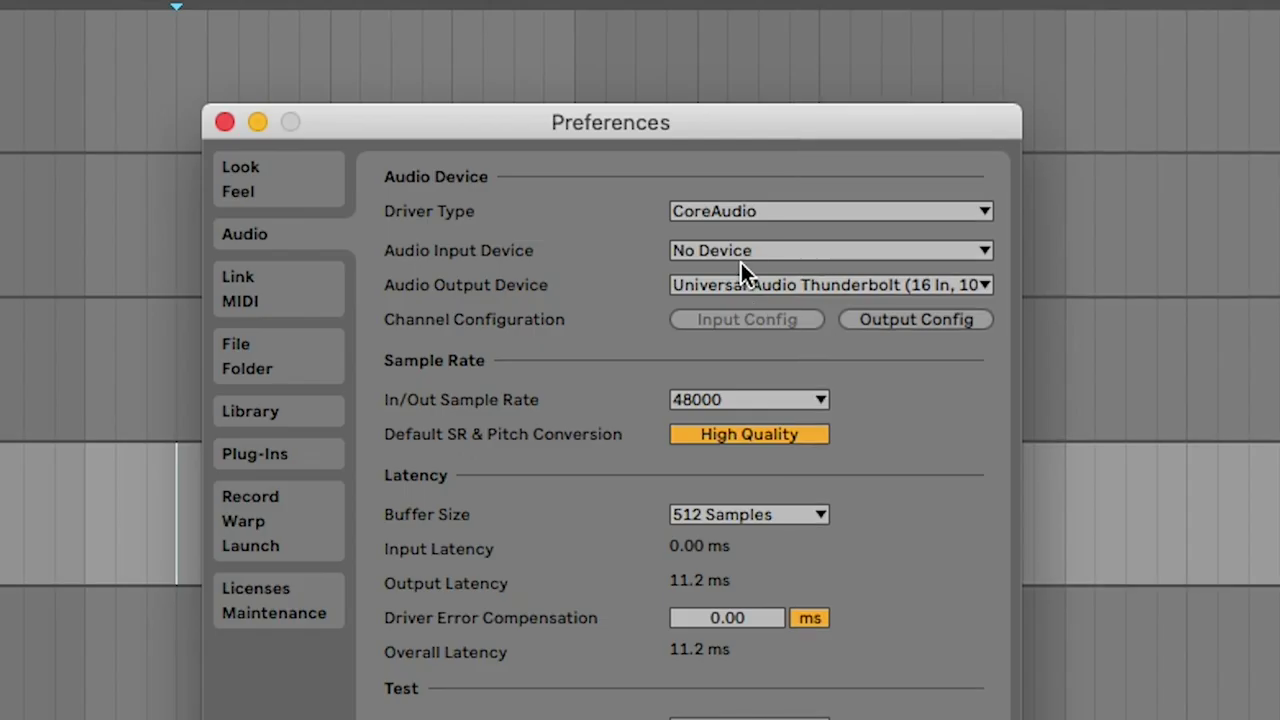
# Step: Set both the audio input and output devices to Universal Audio Thunderbolt and close the preferences
pyautogui.click(692, 204)
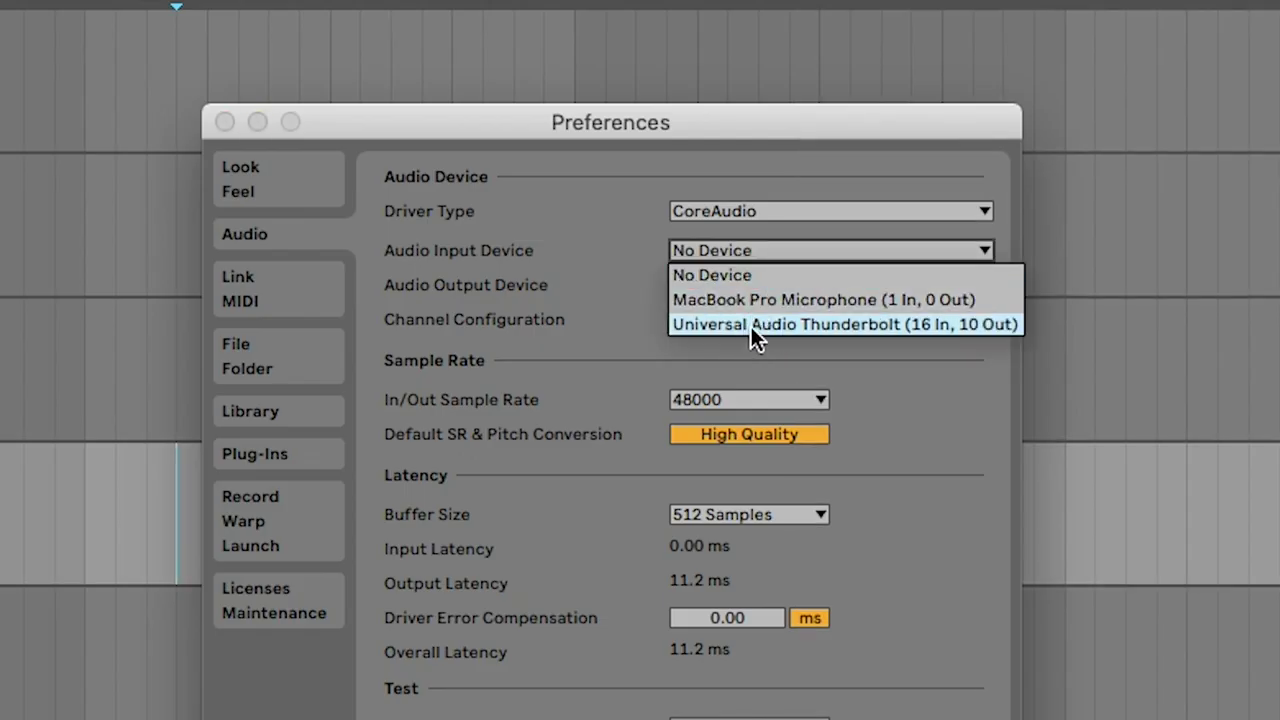
pyautogui.click(751, 325)
pyautogui.click(710, 286)
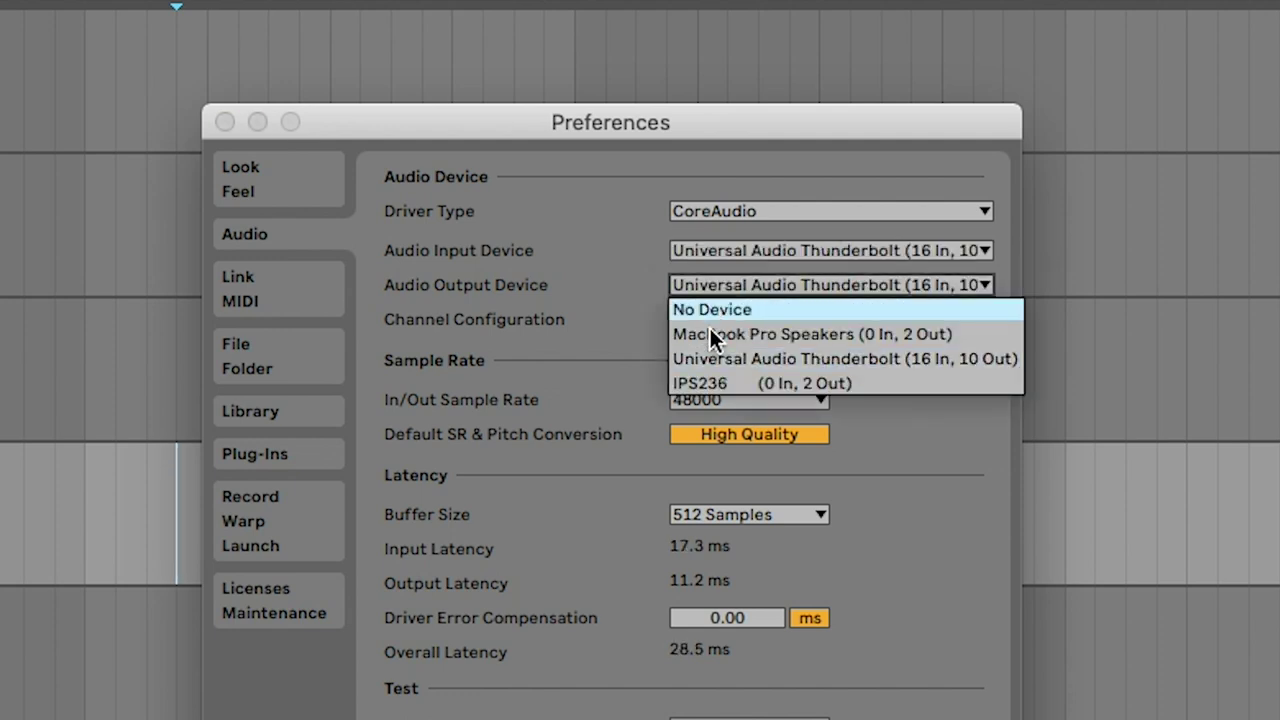
pyautogui.click(752, 362)
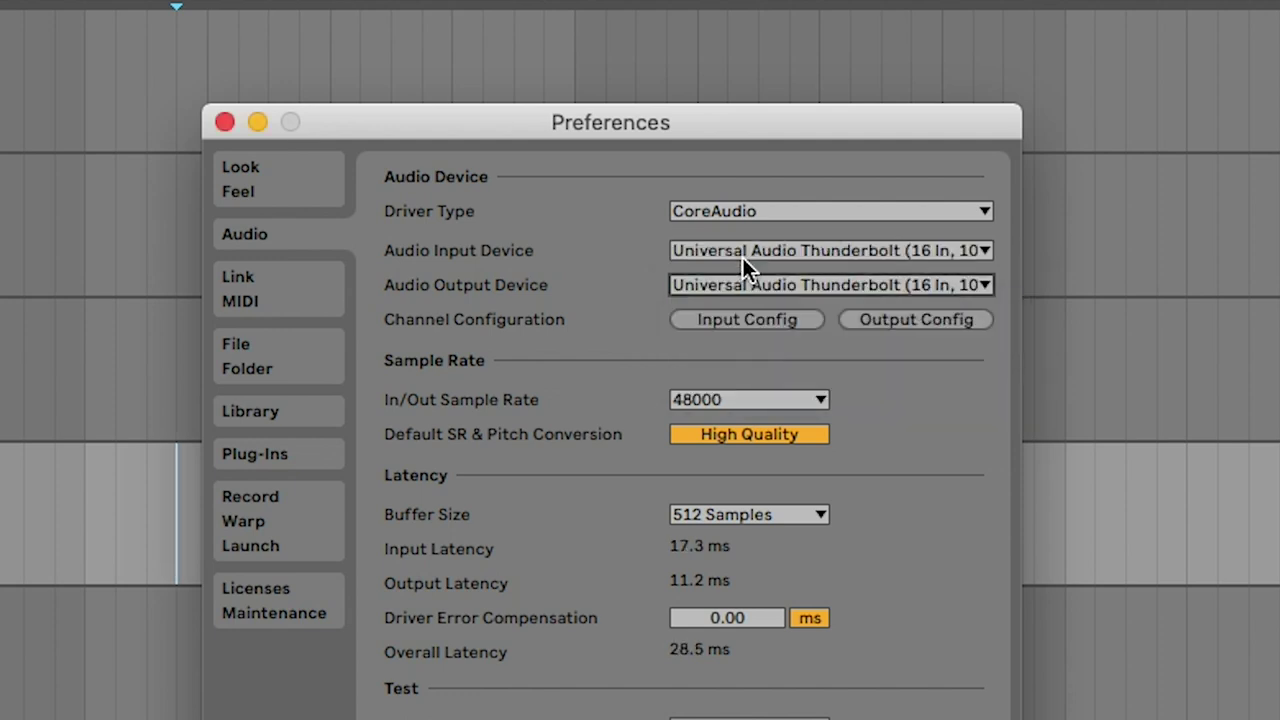
pyautogui.click(224, 122)
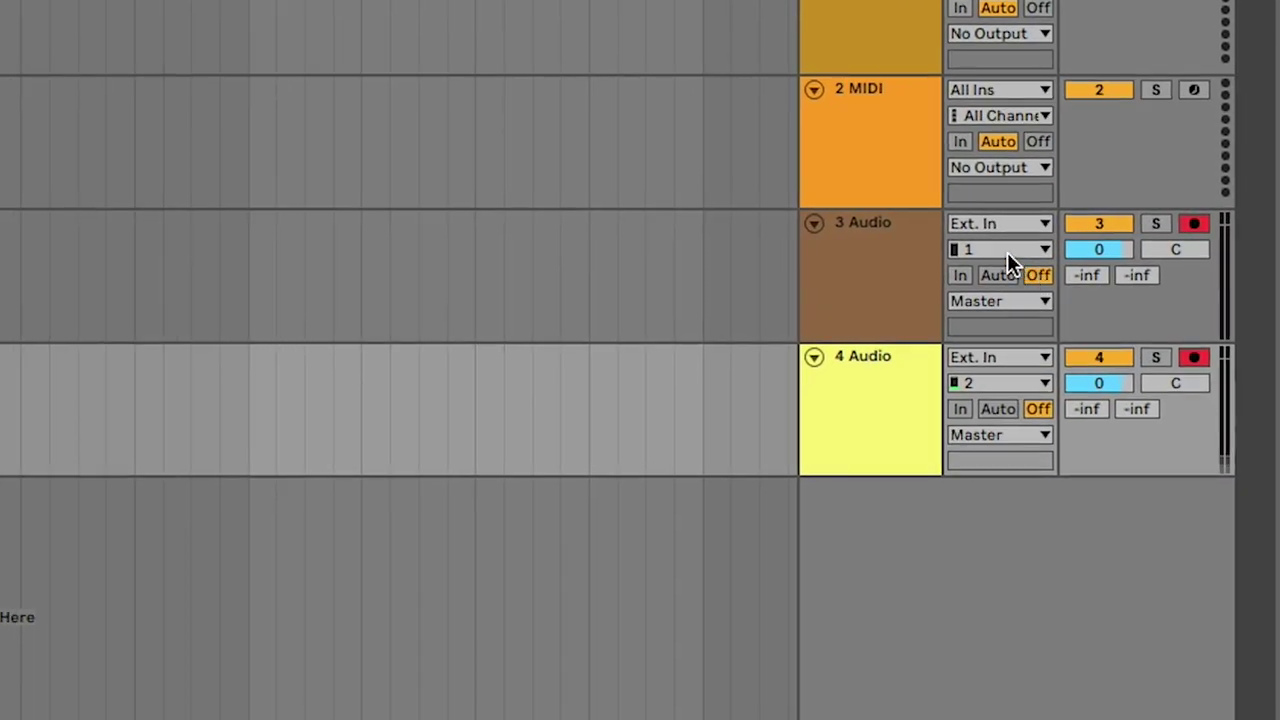
# Step: Route Ext. In channel 1 into the 3 Audio track and start recording on both armed audio tracks
pyautogui.click(990, 223)
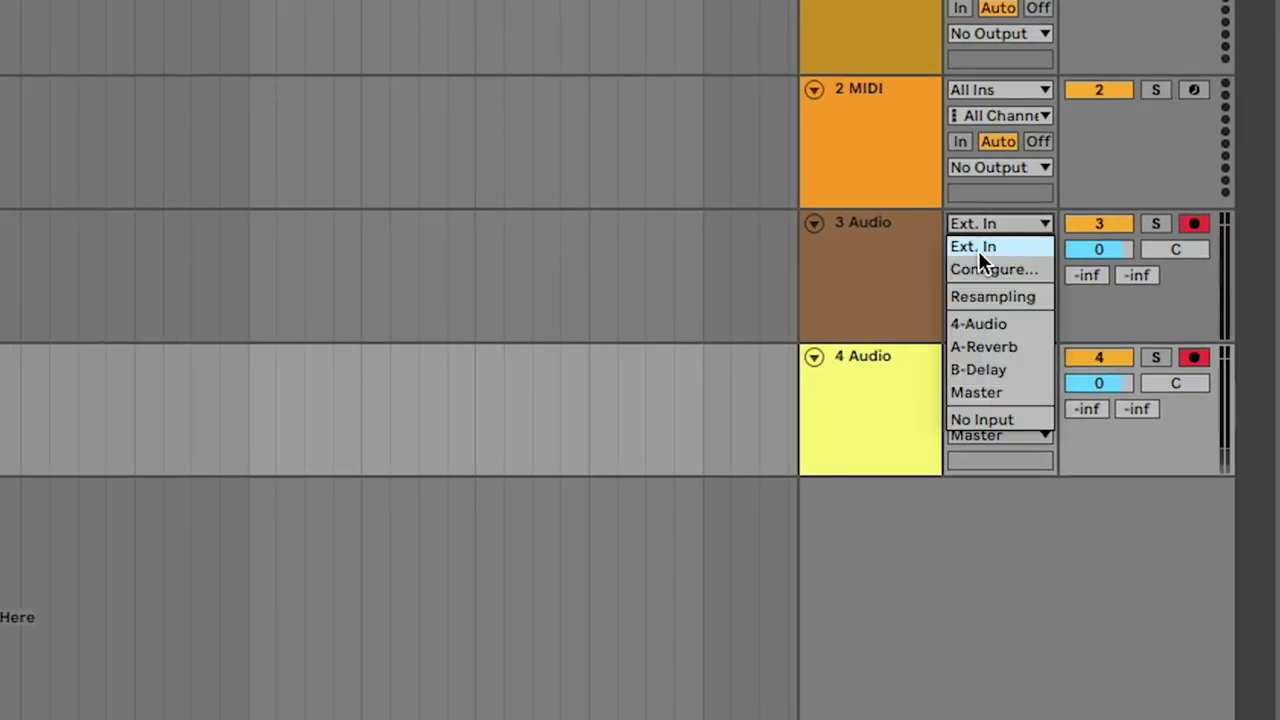
pyautogui.click(977, 249)
pyautogui.click(993, 250)
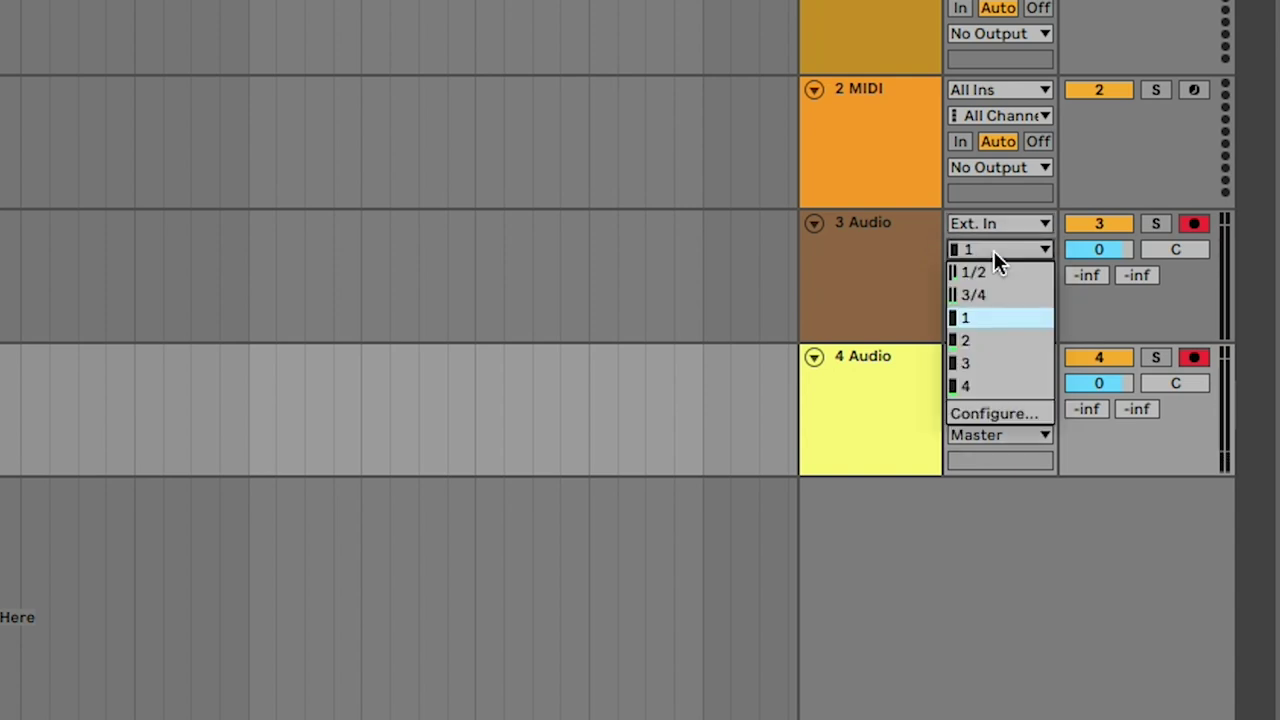
pyautogui.click(986, 317)
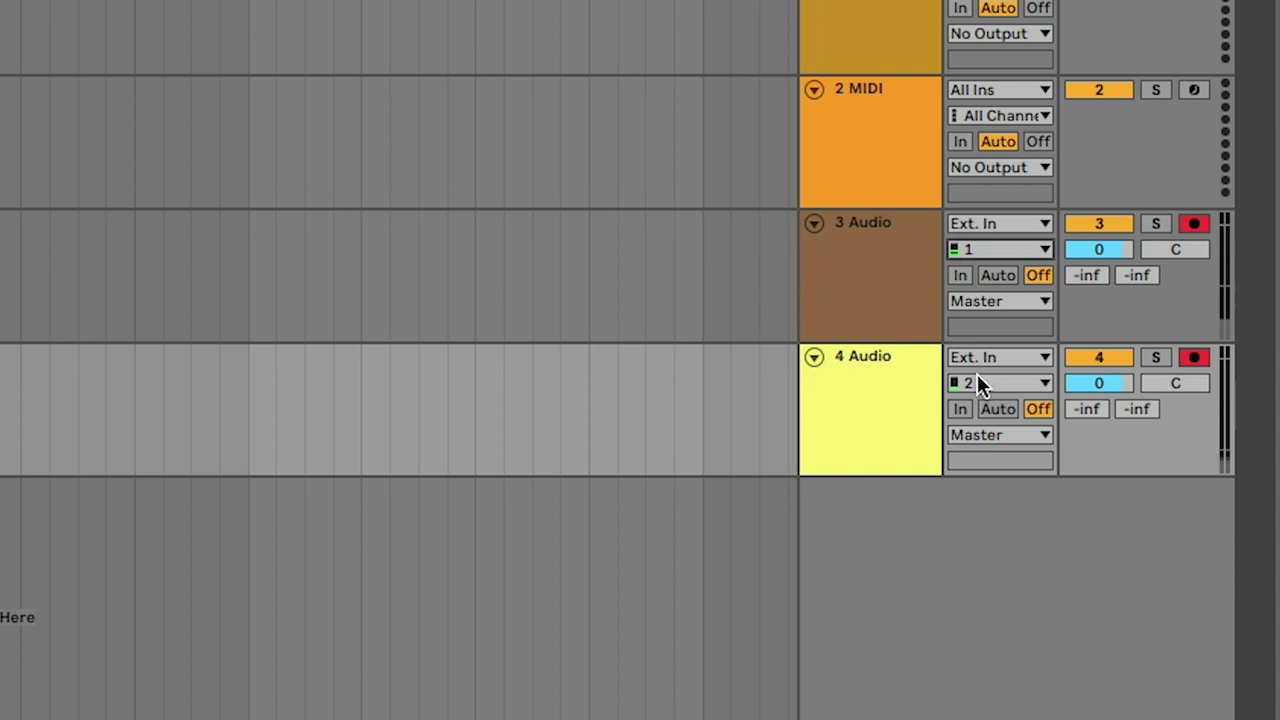
pyautogui.press('F9')
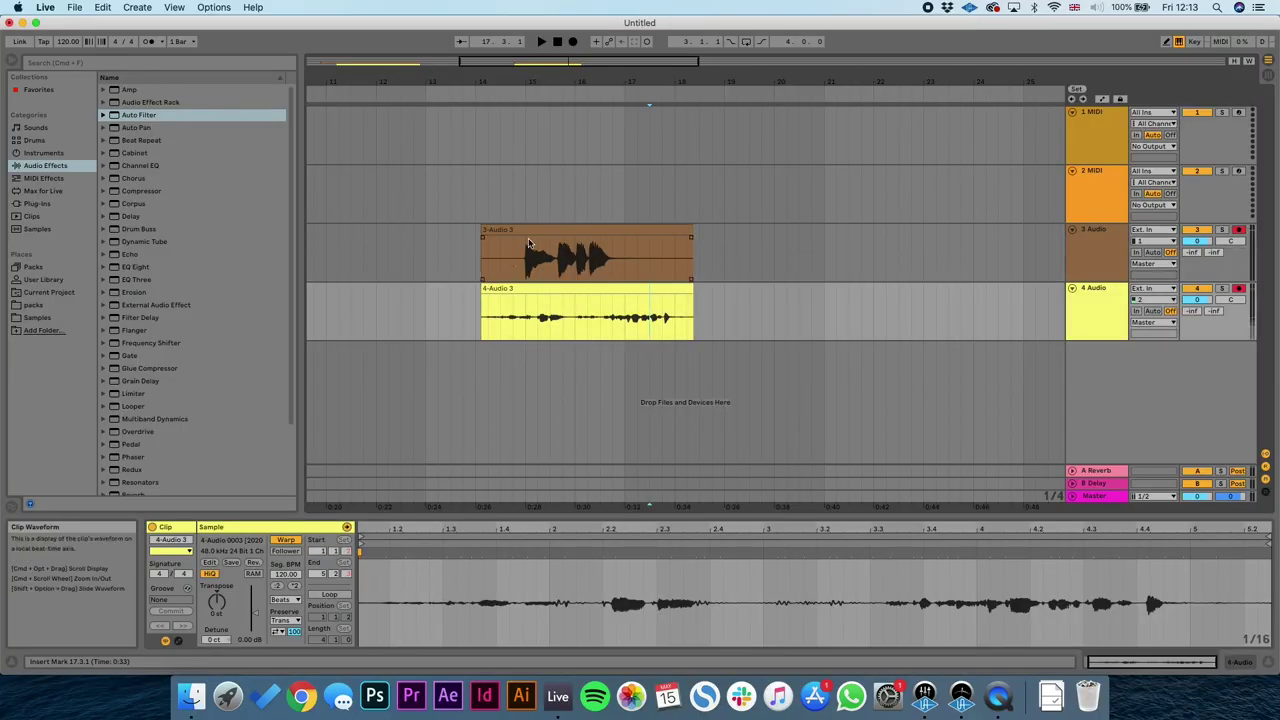
# Step: Add an EQ Eight effect to both the 3 Audio and 4 Audio tracks
pyautogui.click(540, 230)
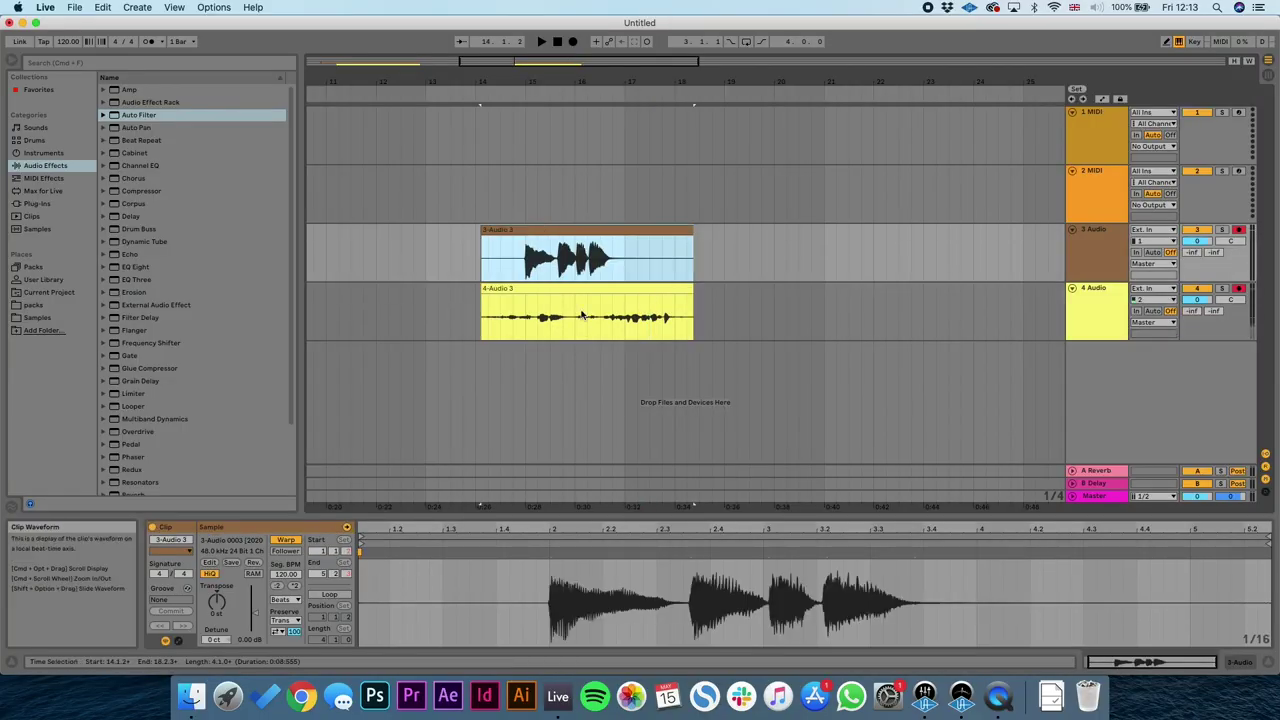
pyautogui.moveTo(145, 268); pyautogui.dragTo(741, 279)
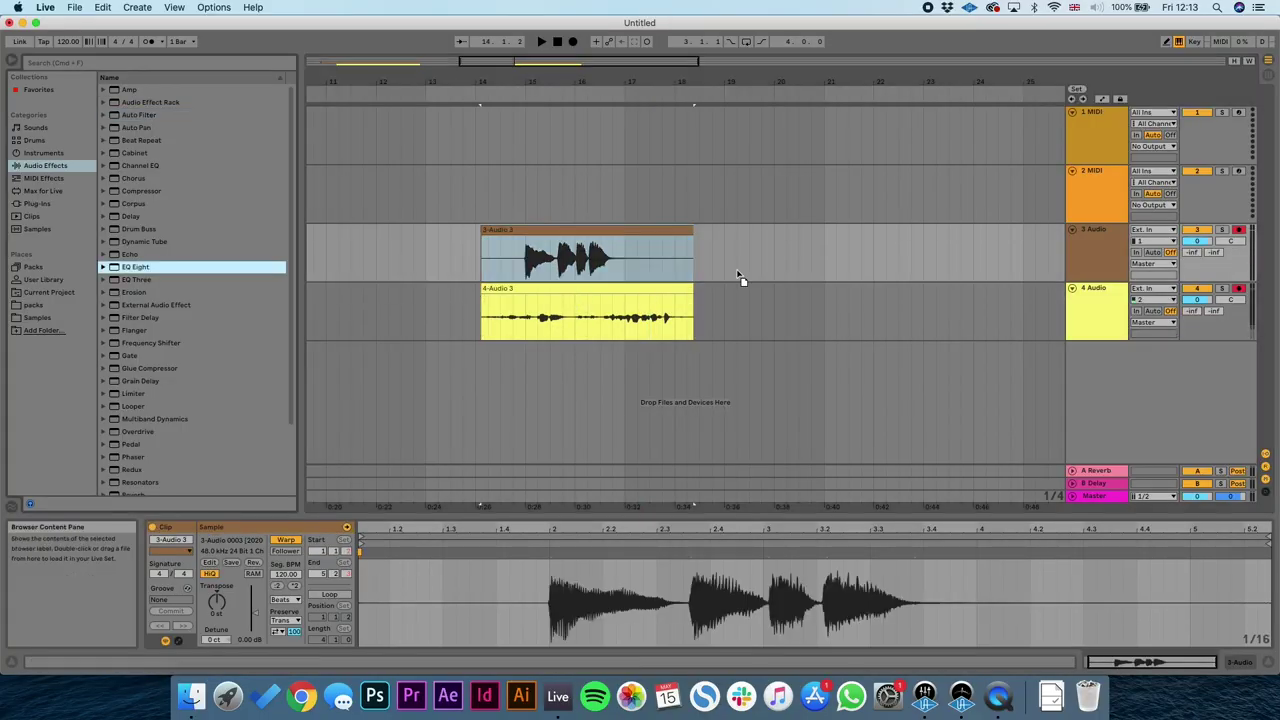
pyautogui.doubleClick(144, 266)
pyautogui.click(776, 320)
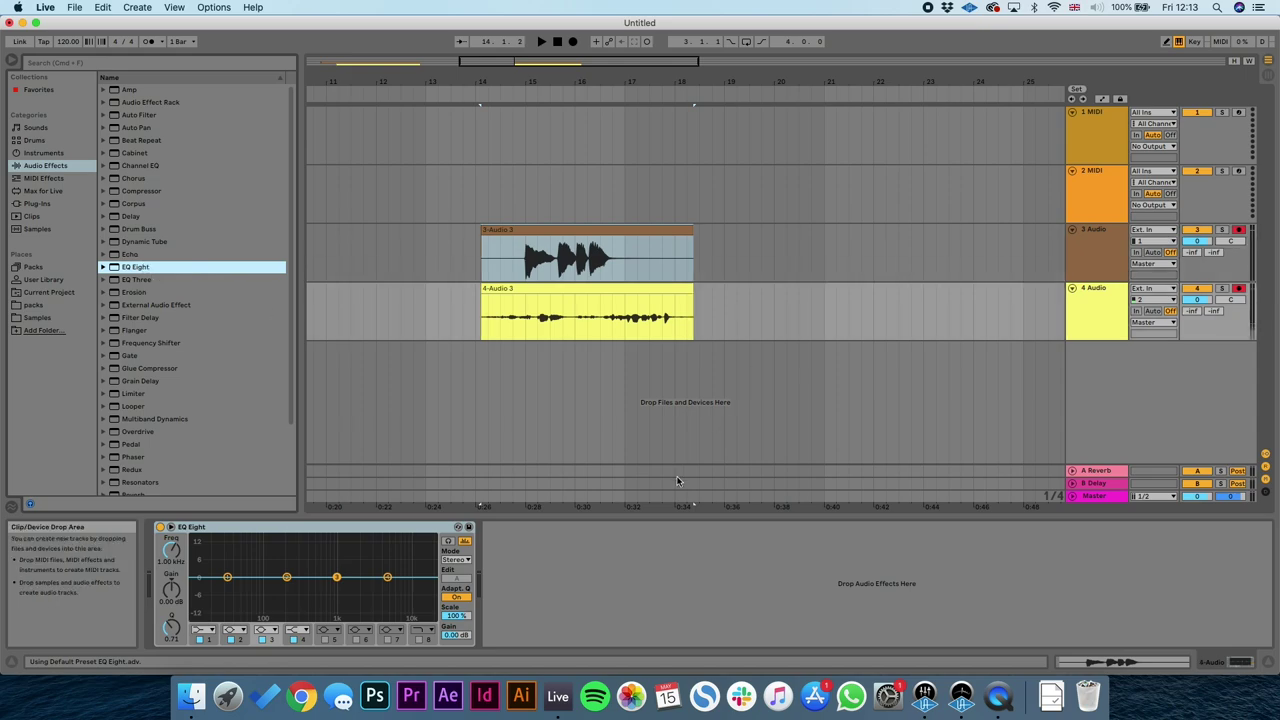
# Step: Make band 1 of the 4 Audio track's EQ Eight a 12 dB low cut at about 79 Hz while playing the recording
pyautogui.click(210, 630)
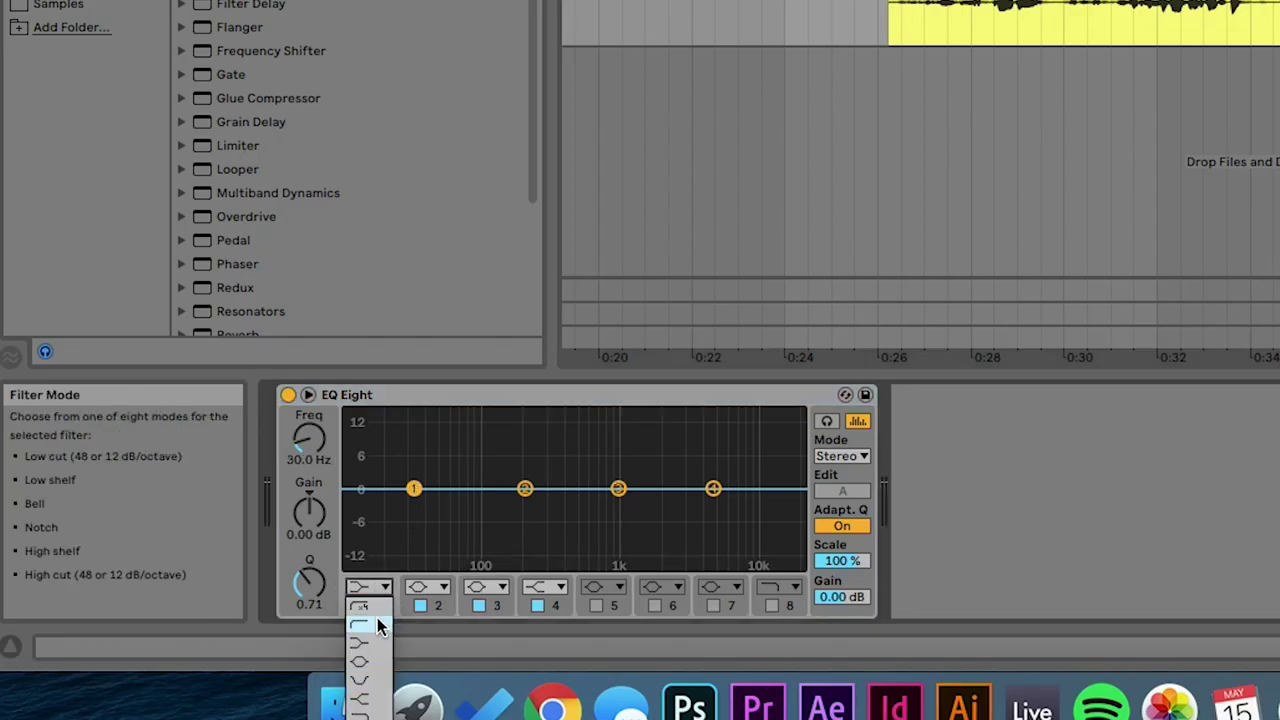
pyautogui.click(379, 626)
pyautogui.moveTo(414, 509); pyautogui.dragTo(448, 511)
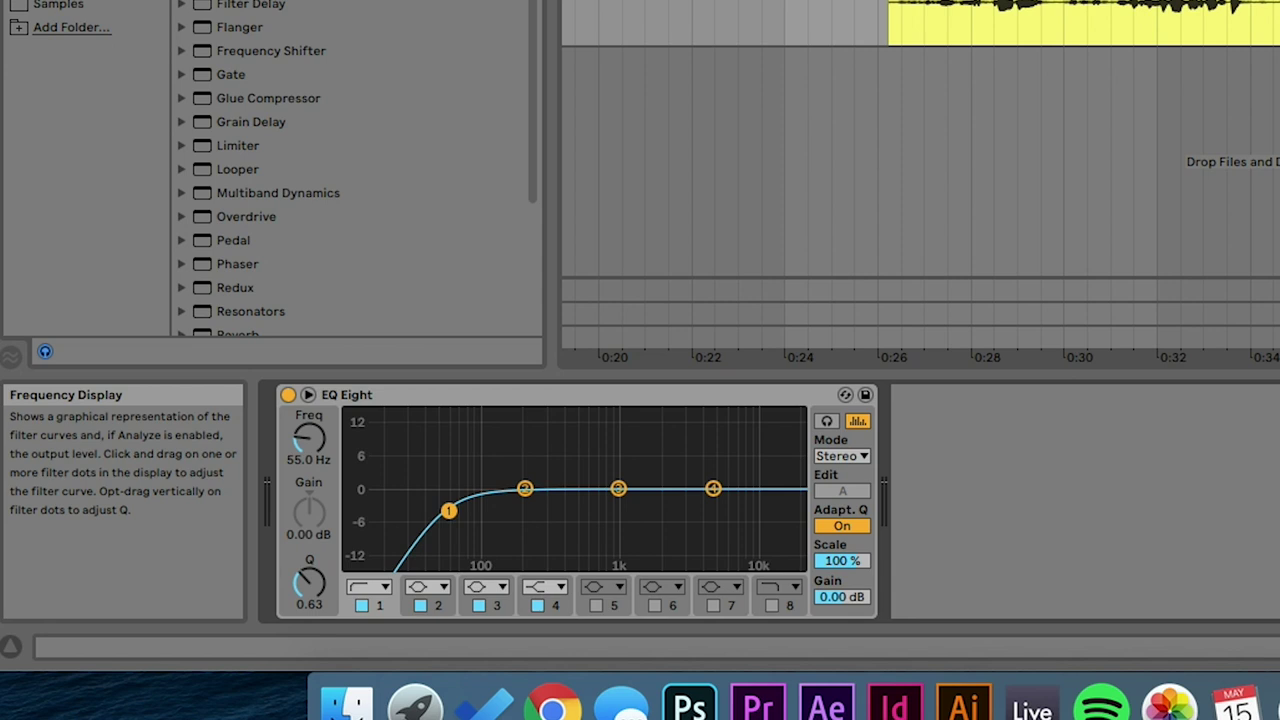
pyautogui.press('space')
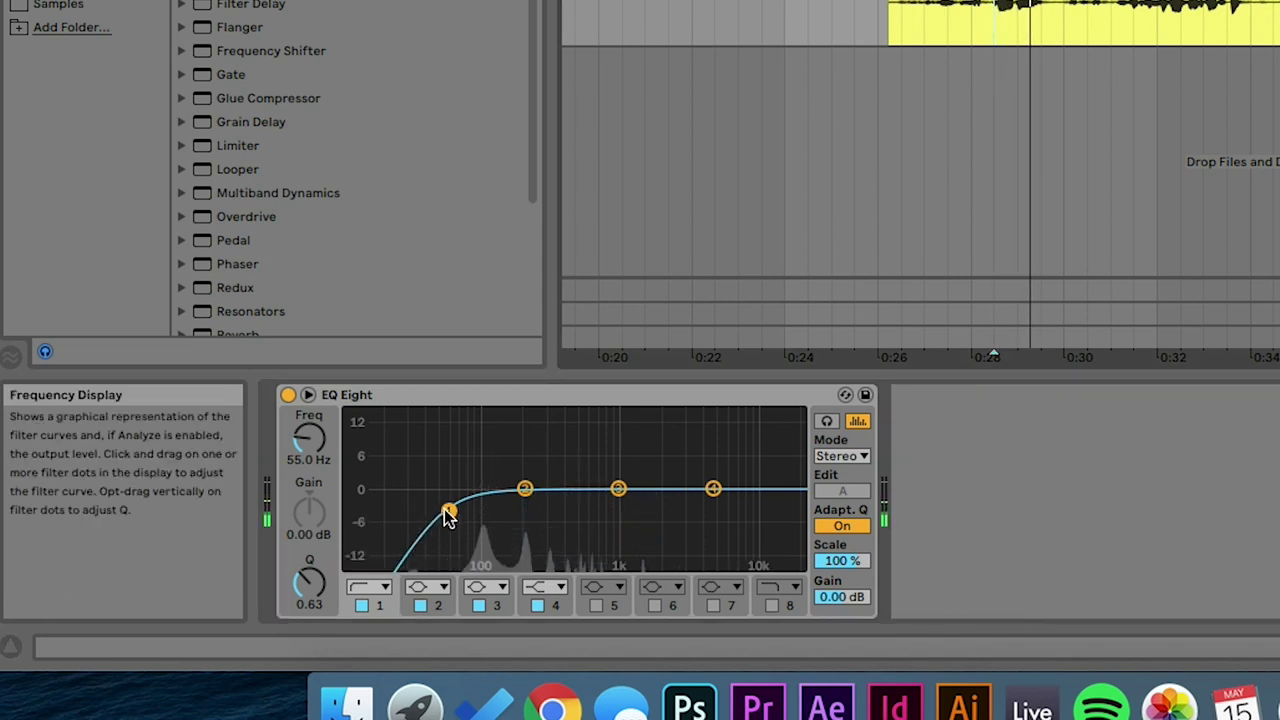
pyautogui.moveTo(448, 511); pyautogui.dragTo(463, 514)
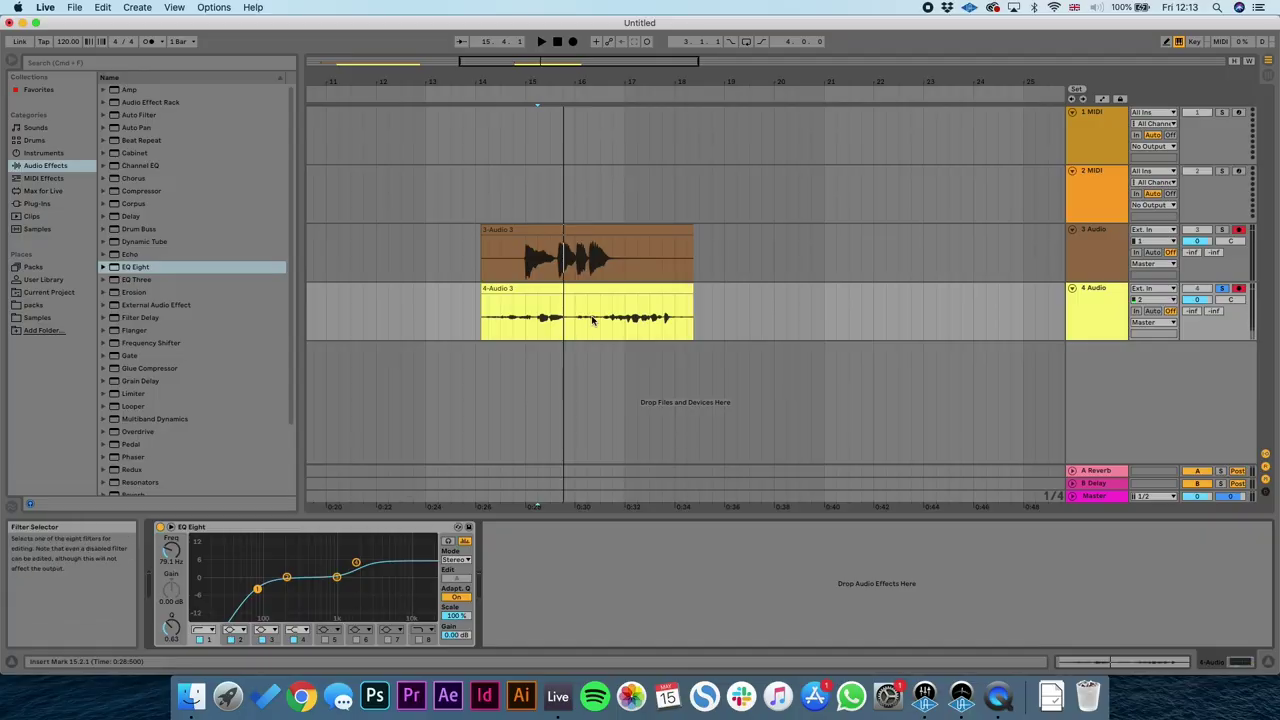
# Step: Play the 4 Audio recording and boost band 5 of its EQ Eight around 5 kHz
pyautogui.click(549, 320)
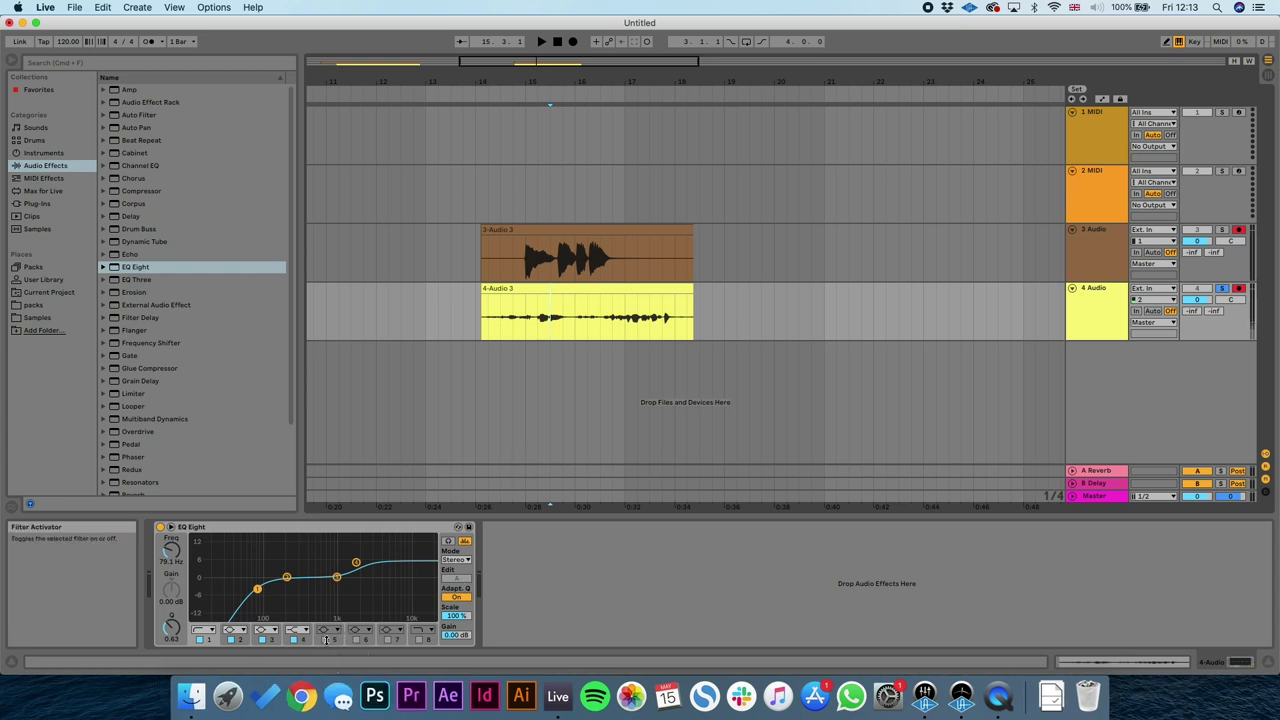
pyautogui.press('space')
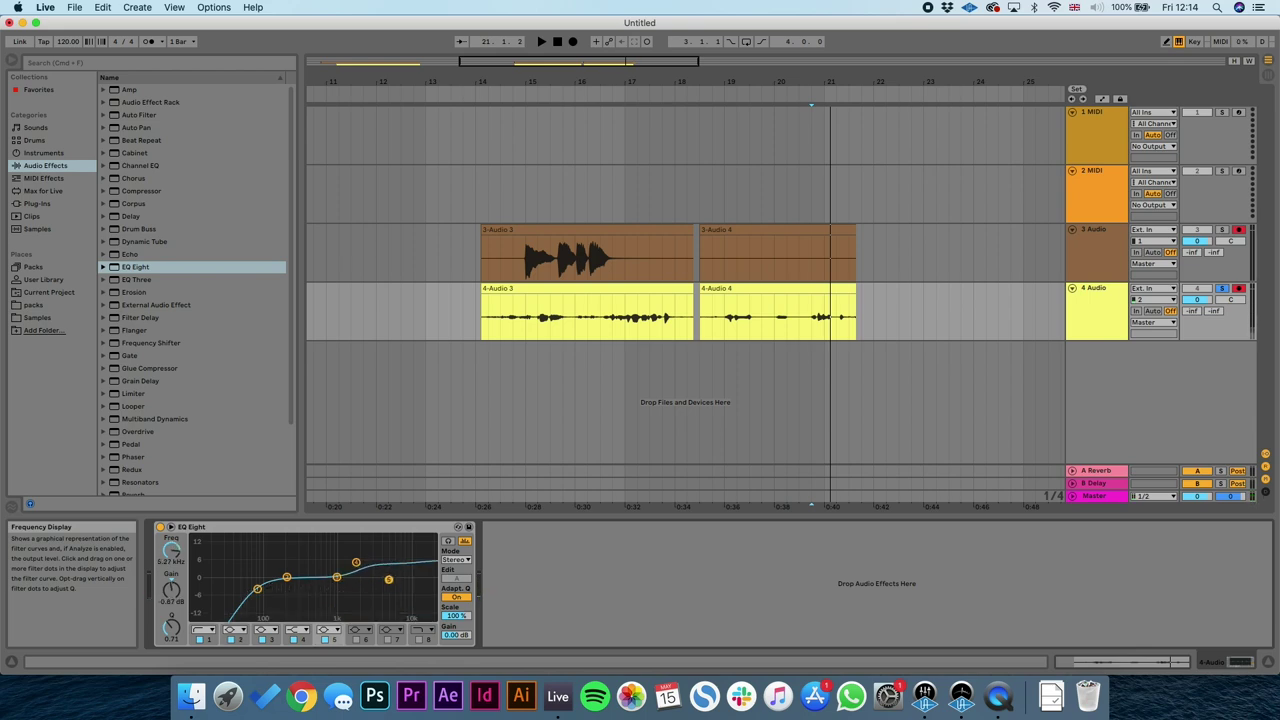
pyautogui.moveTo(387, 575); pyautogui.dragTo(388, 542)
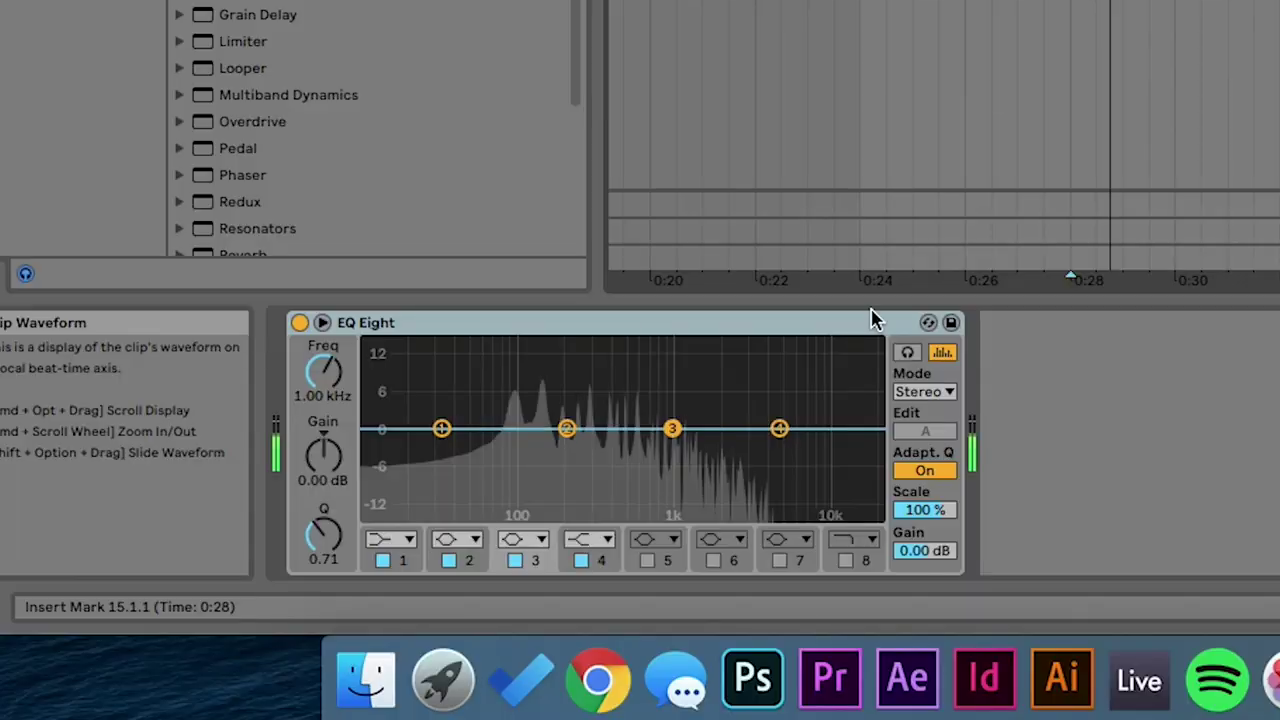
# Step: Make band 1 of the 3 Audio track's EQ Eight a low cut at about 30 Hz
pyautogui.click(408, 540)
pyautogui.click(392, 562)
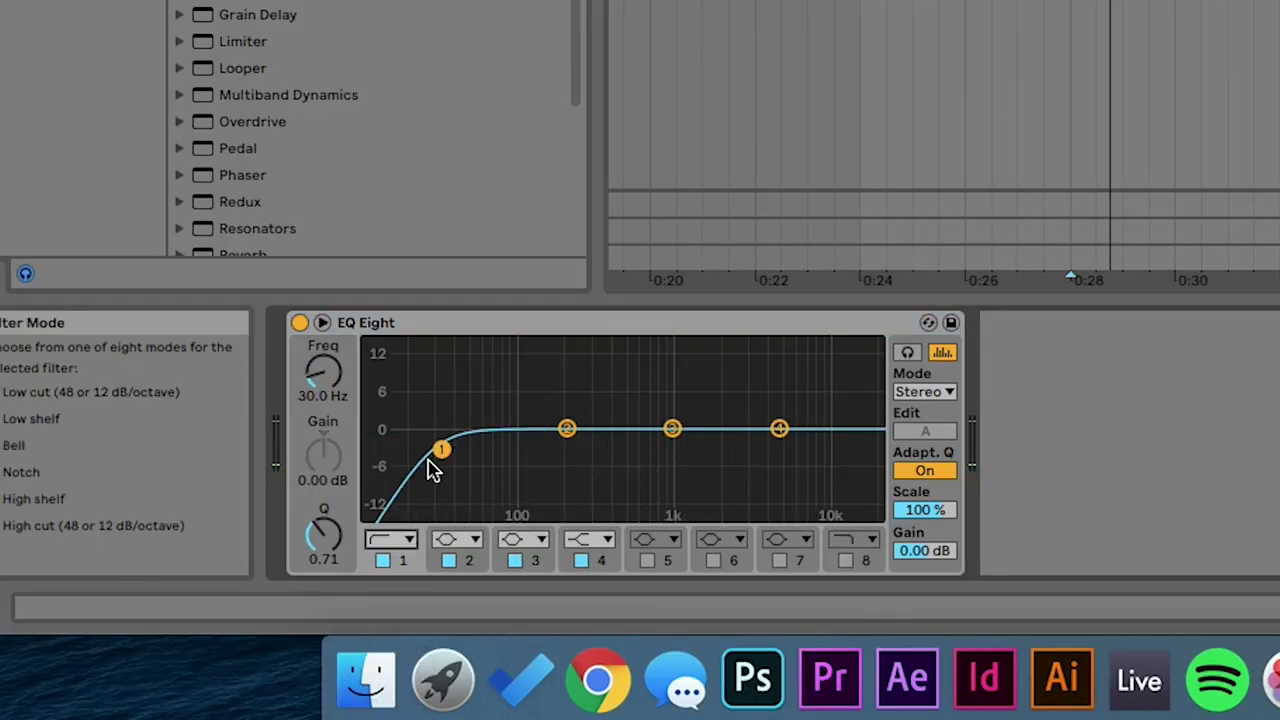
pyautogui.moveTo(441, 449); pyautogui.dragTo(435, 452)
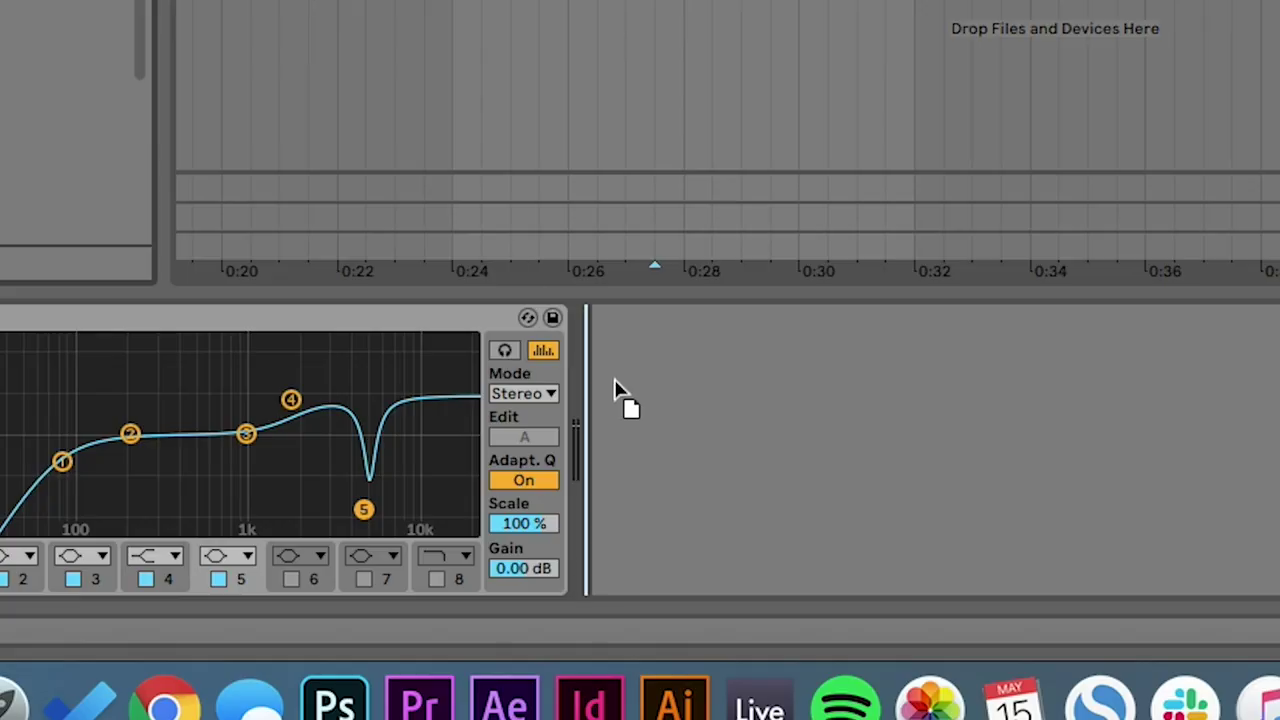
# Step: Add a Compressor after the EQ Eight on 4 Audio and lower its threshold to about -18 dB during playback
pyautogui.moveTo(870, 430); pyautogui.dragTo(870, 430)
pyautogui.click(598, 379)
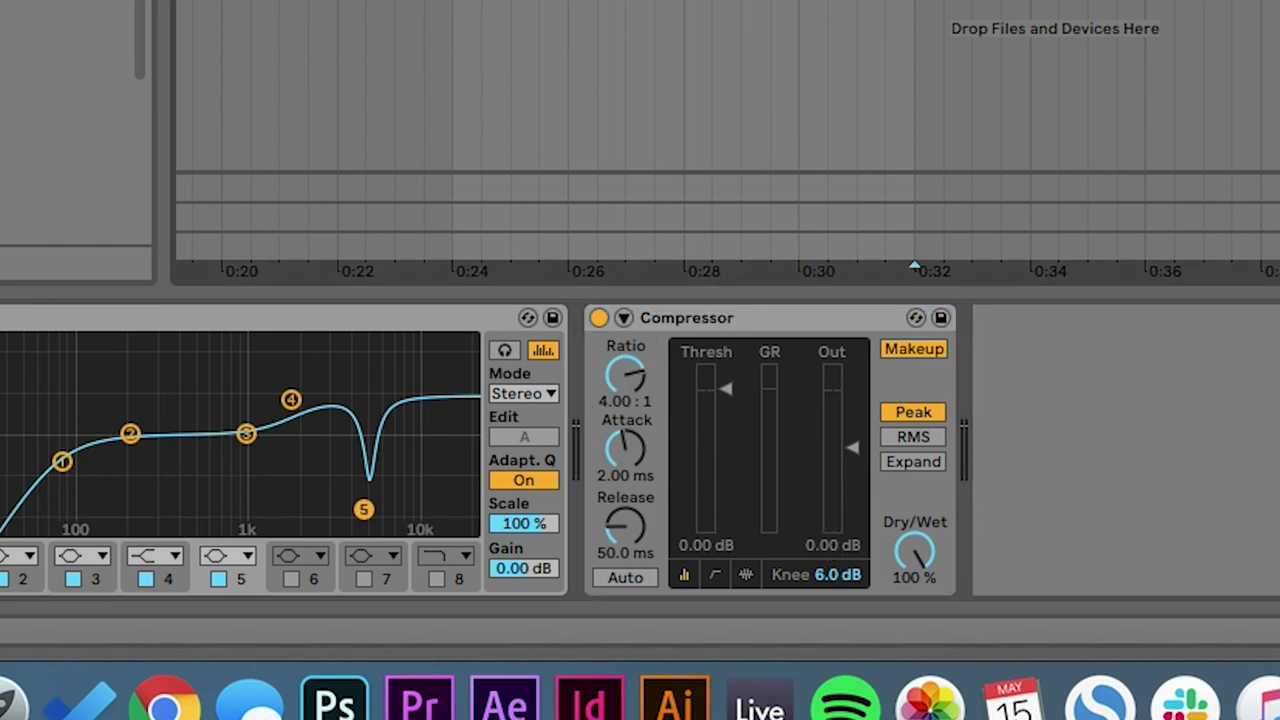
pyautogui.press('space')
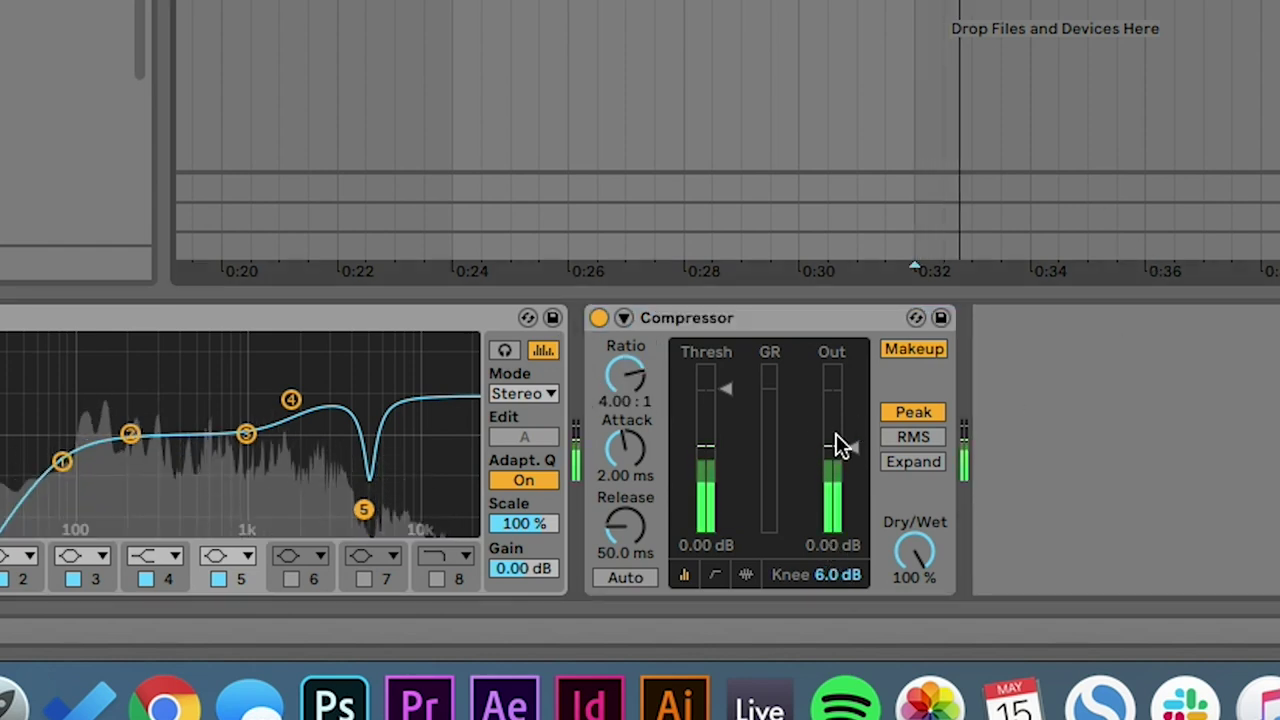
pyautogui.moveTo(727, 390); pyautogui.dragTo(726, 462)
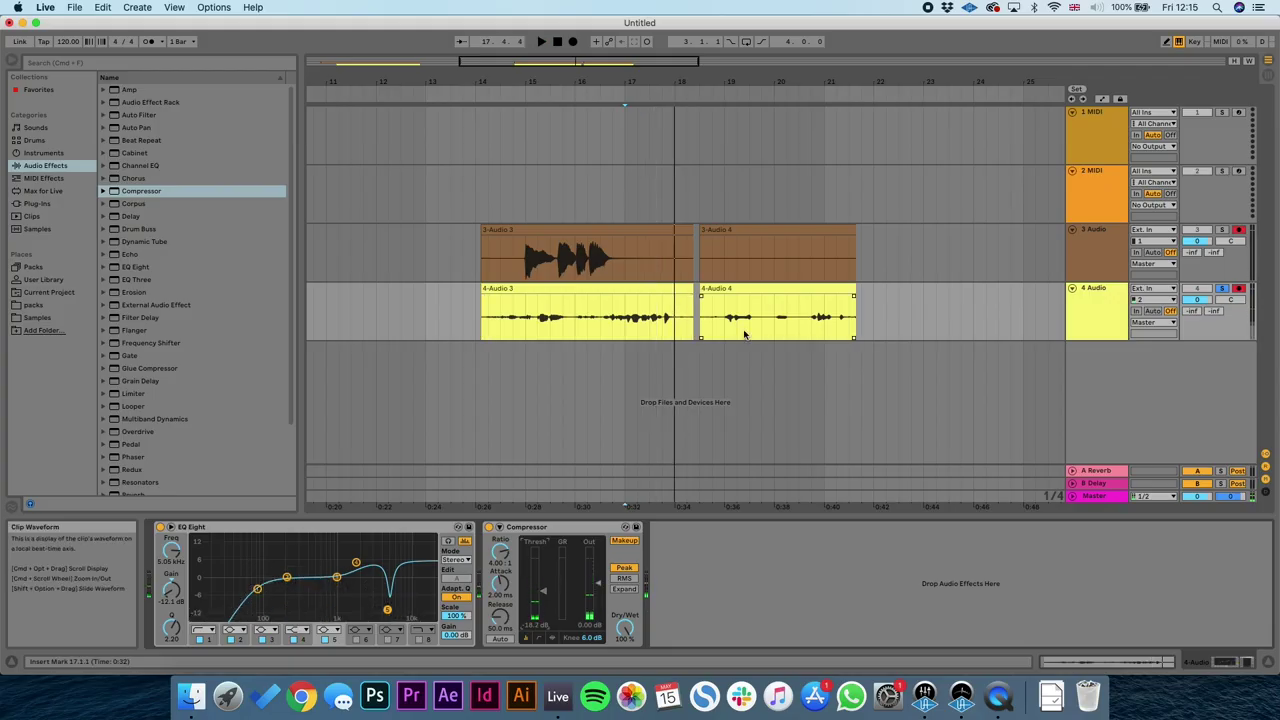
# Step: Add the Church preset from the Reverb effect's Hall folder to the 4 Audio track
pyautogui.scroll(-3, 240, 420)
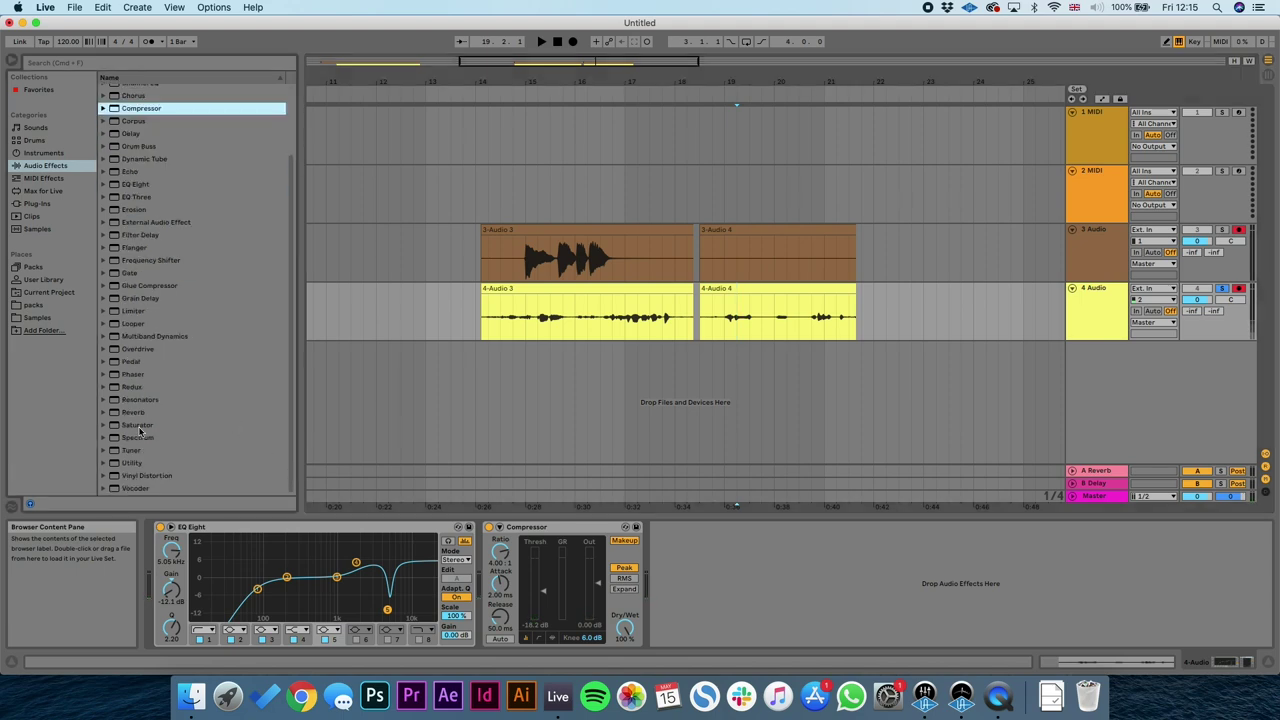
pyautogui.moveTo(114, 419); pyautogui.dragTo(673, 568)
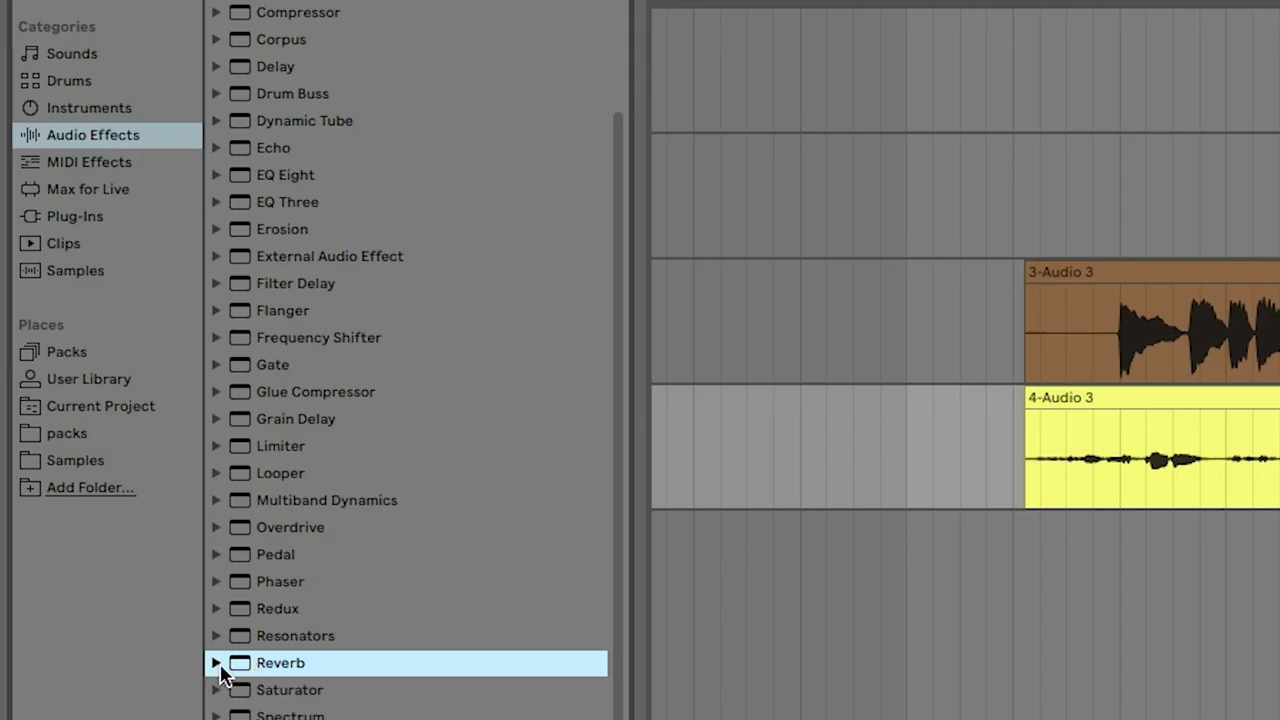
pyautogui.click(103, 413)
pyautogui.click(232, 609)
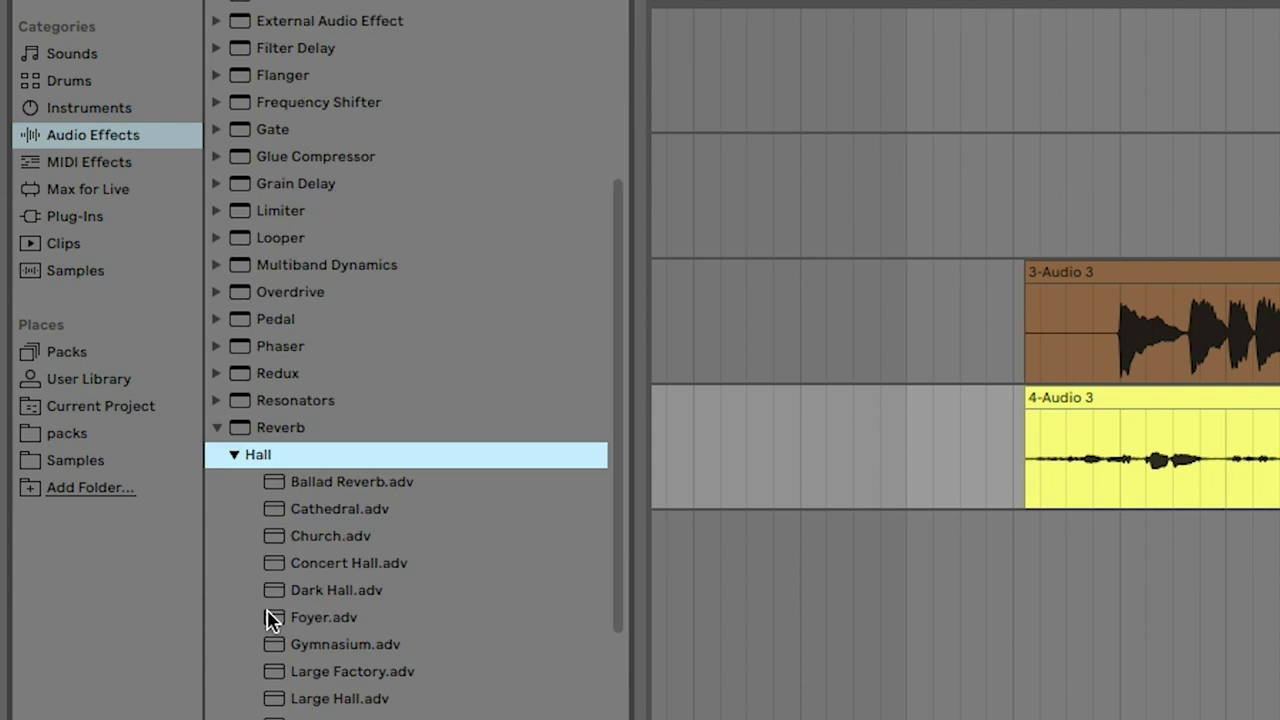
pyautogui.click(300, 540)
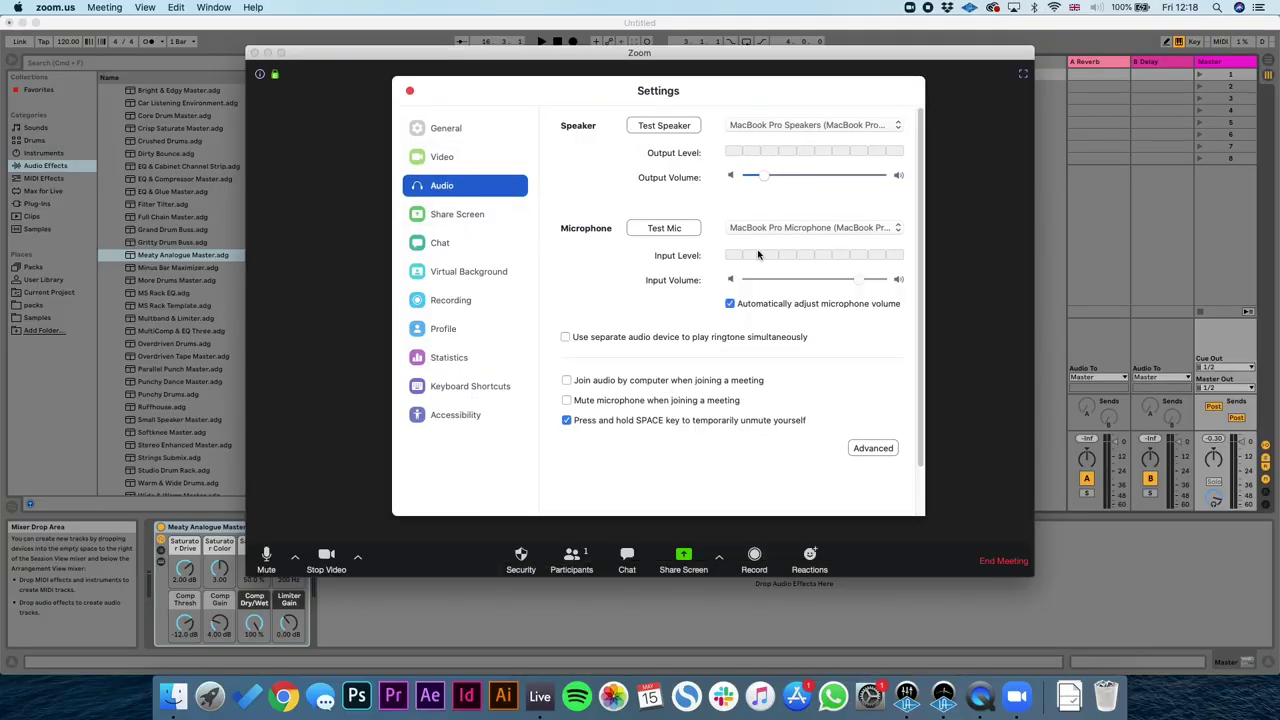
# Step: In Zoom's audio settings, choose Universal Audio Thunderbolt as the microphone
pyautogui.click(802, 235)
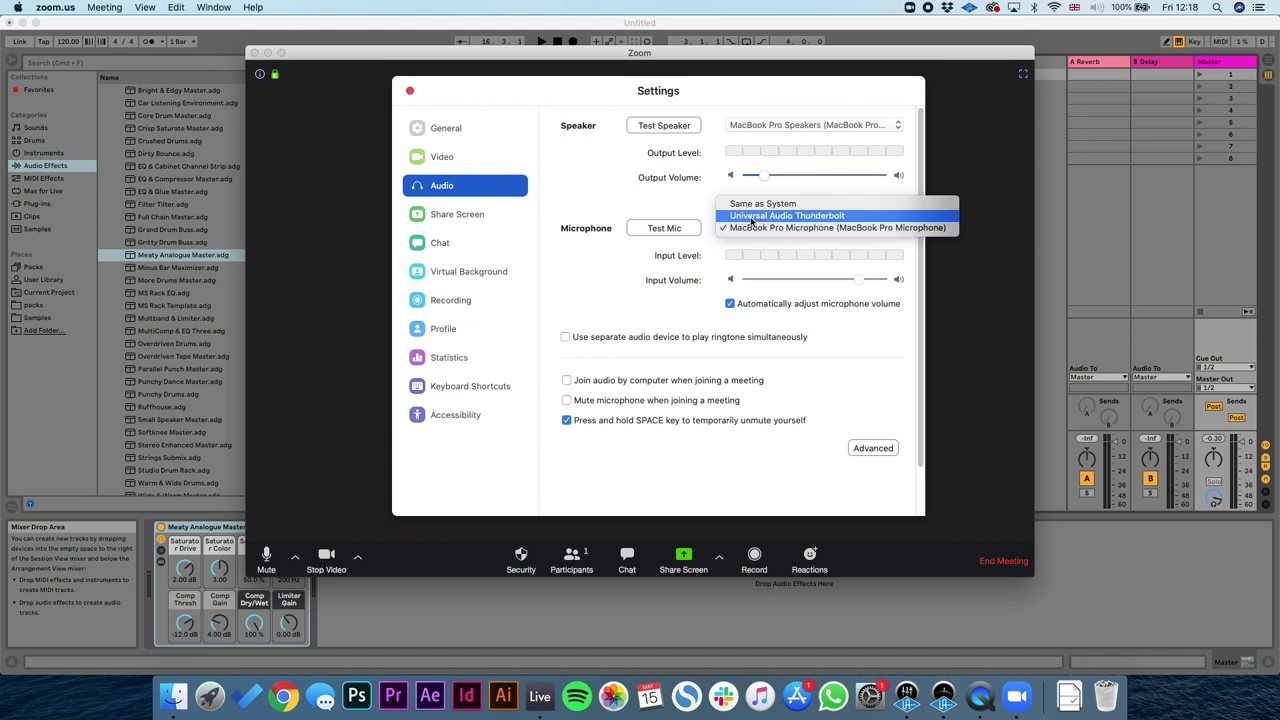
pyautogui.click(803, 216)
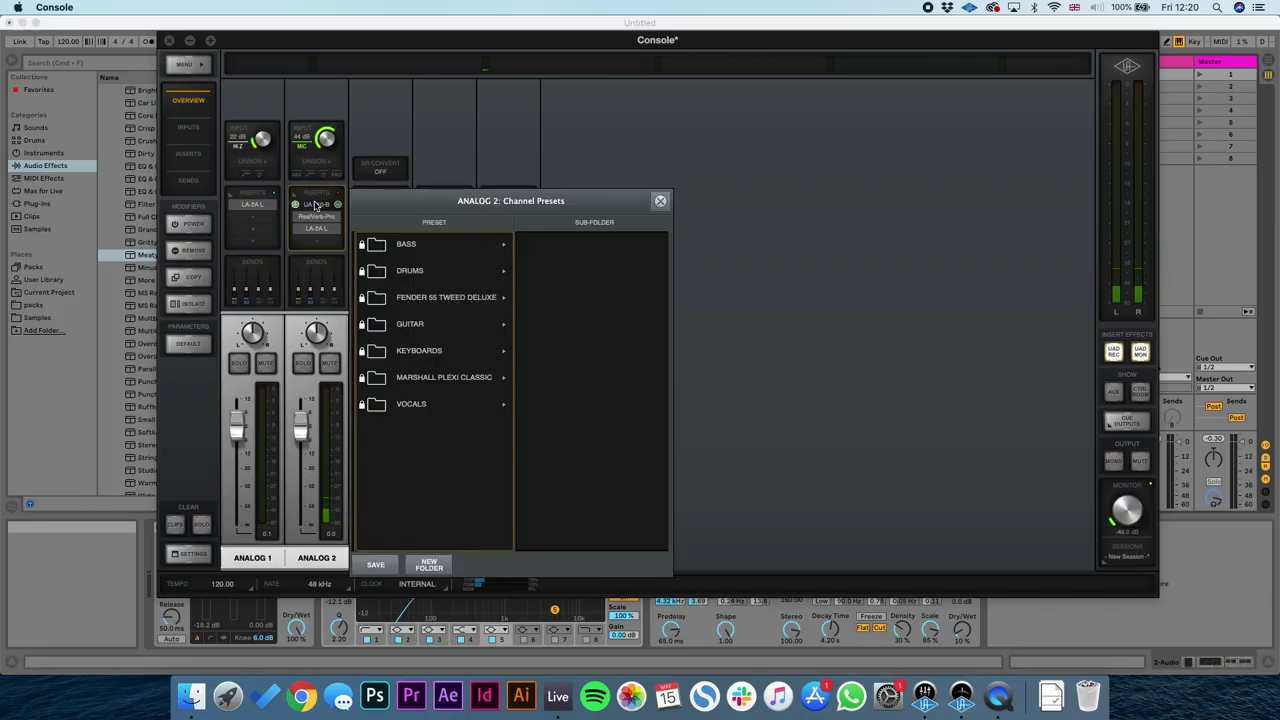
# Step: In Console, open the UA 610-B insert on Analog 2 and move its window clear of the channel strips
pyautogui.click(316, 203)
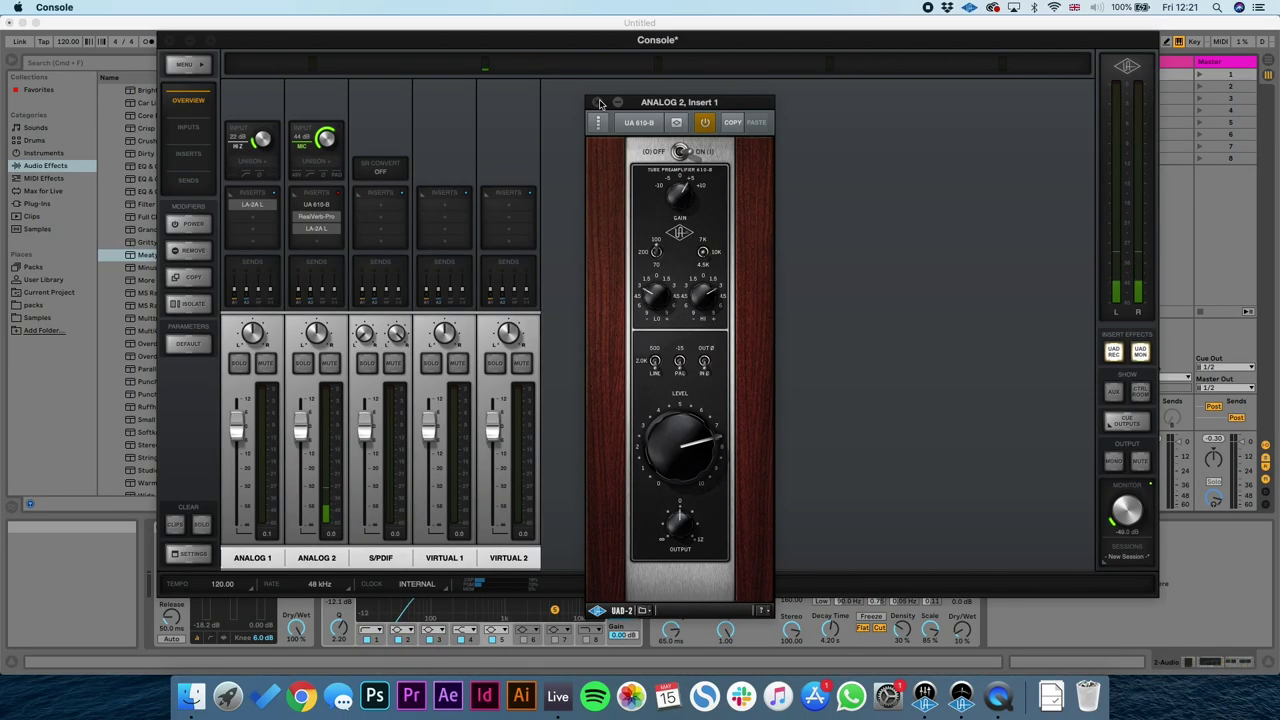
pyautogui.moveTo(664, 106); pyautogui.dragTo(737, 60)
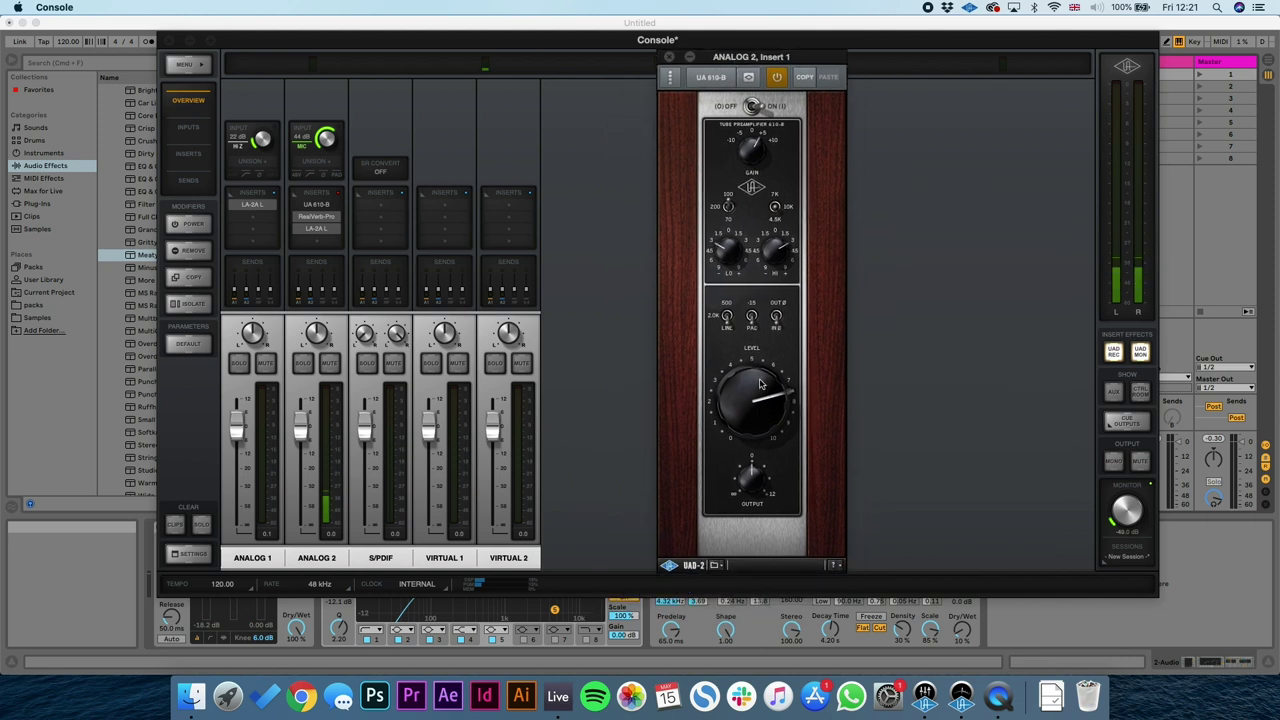
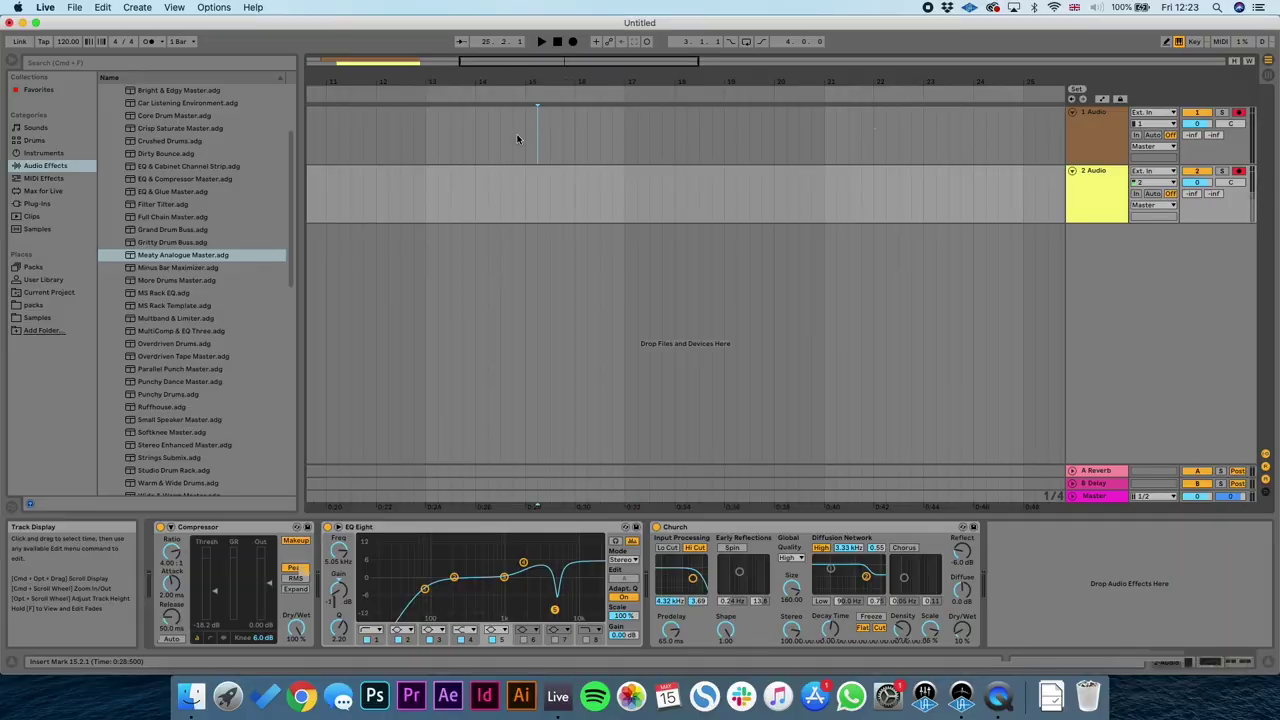
# Step: In Ableton Live, record a short take on both audio tracks from around bar 15, stop, and select the 1 Audio track
pyautogui.click(520, 140)
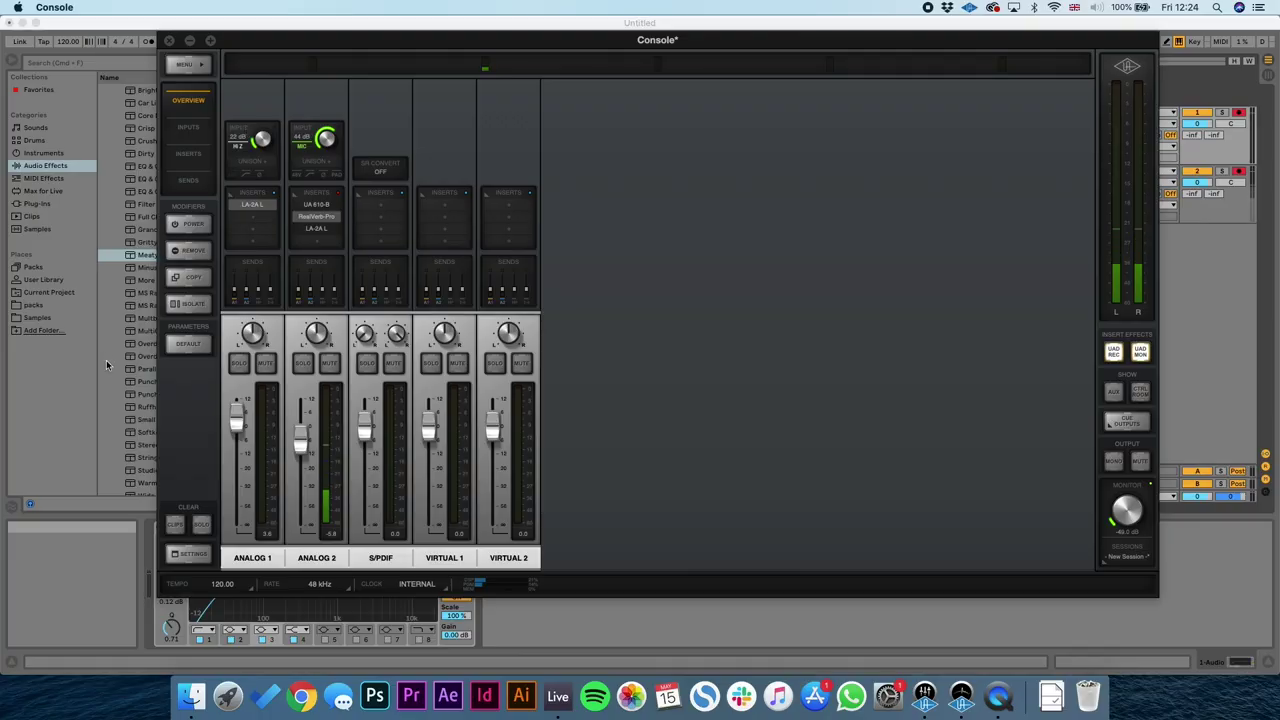
pyautogui.click(106, 360)
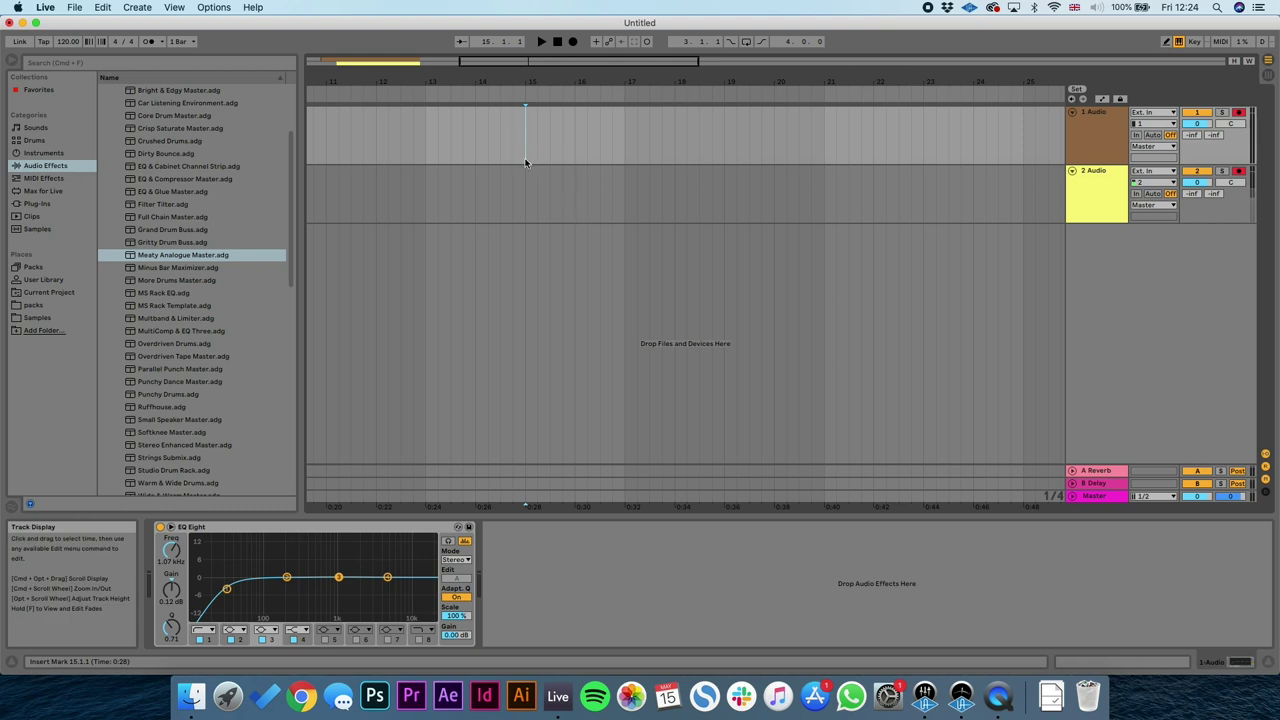
pyautogui.click(570, 44)
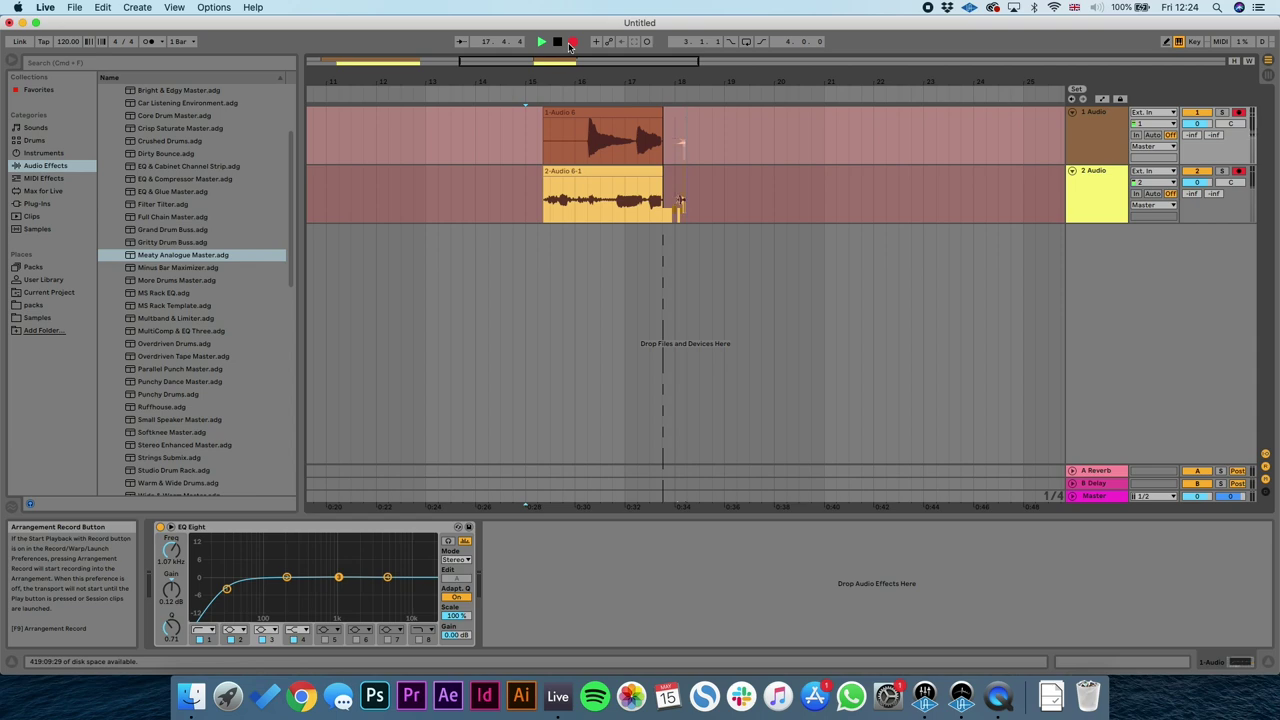
pyautogui.press('space')
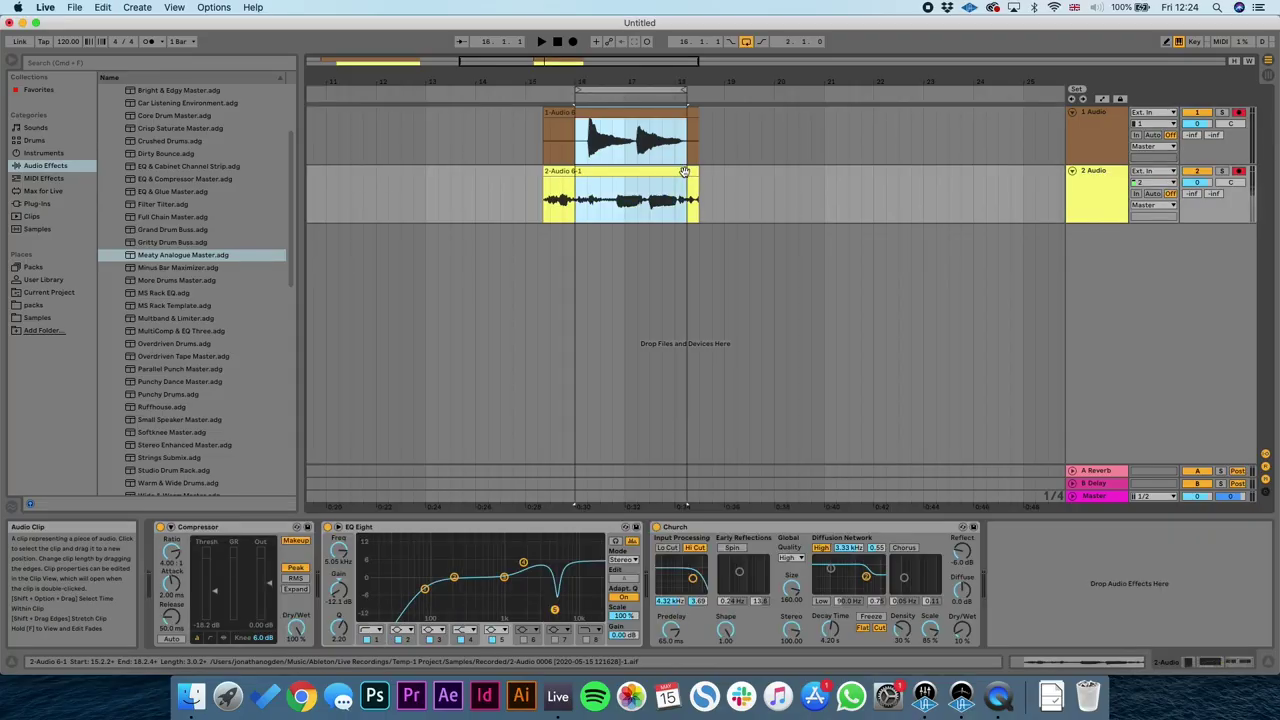
pyautogui.click(568, 160)
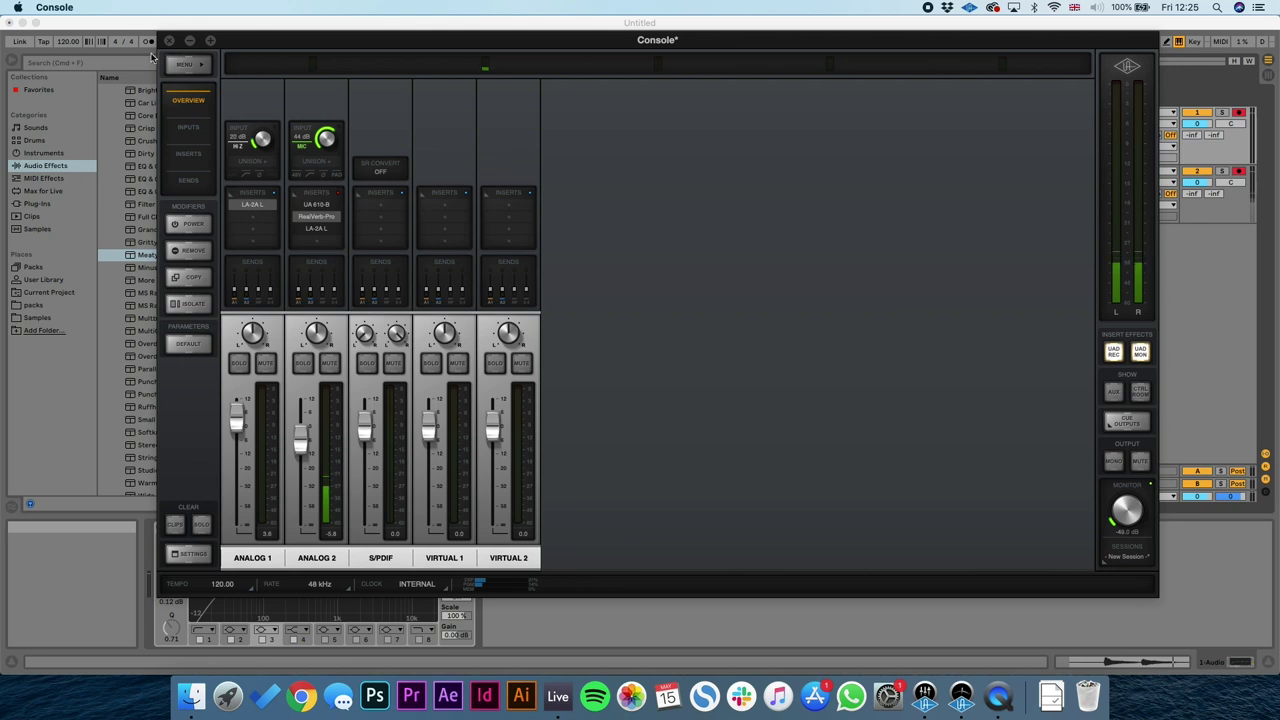
# Step: Switch from Console back to Ableton Live, delete the recorded clips on both audio tracks and select the 2 Audio track
pyautogui.press('super+Tab')
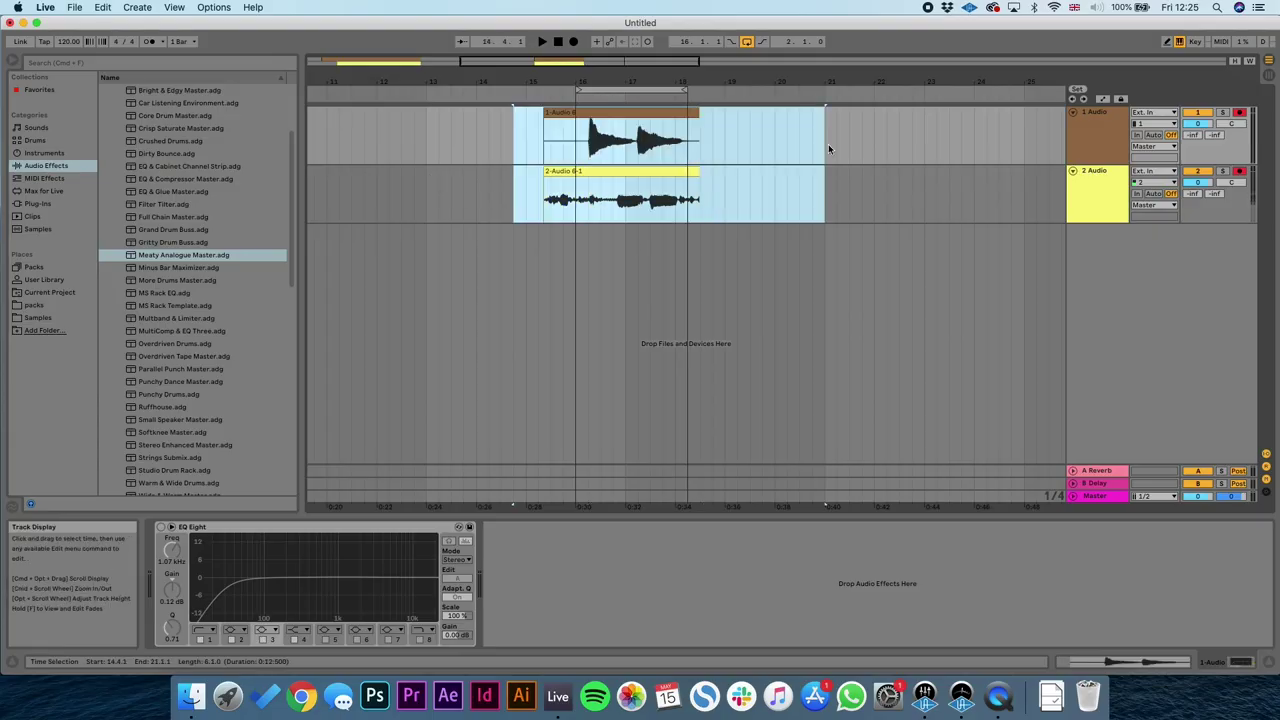
pyautogui.press('Delete')
pyautogui.click(750, 195)
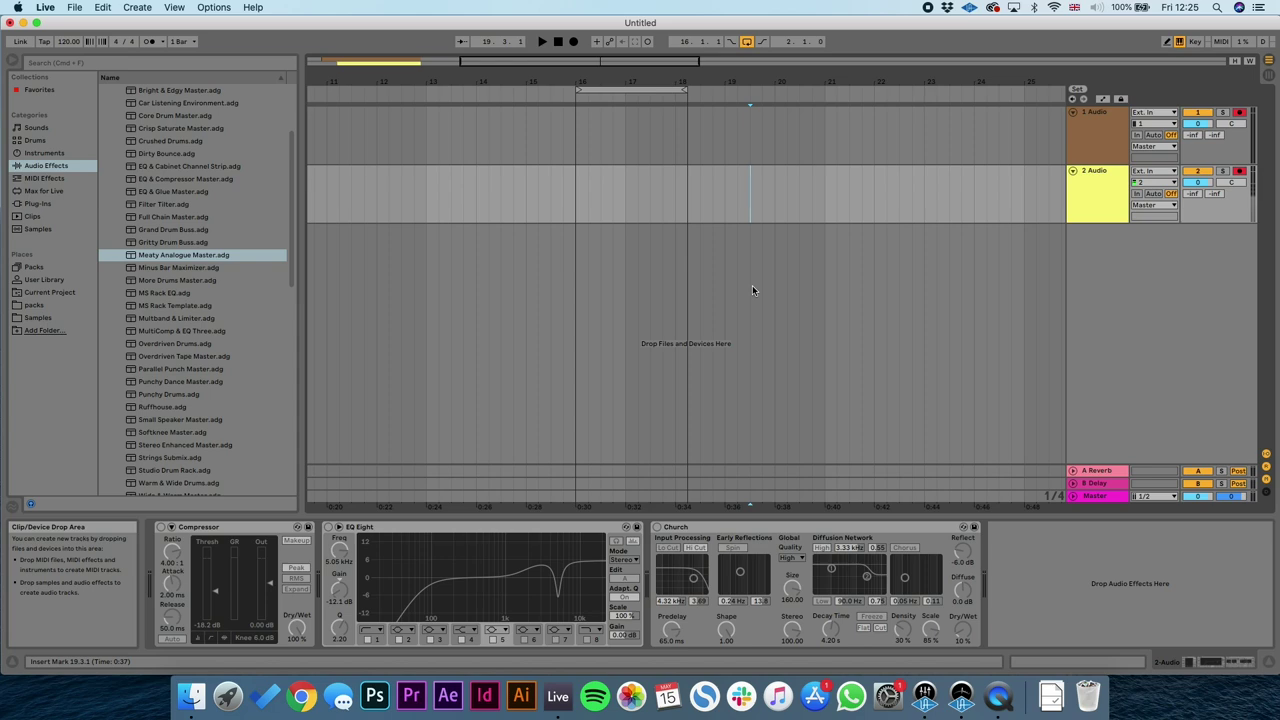